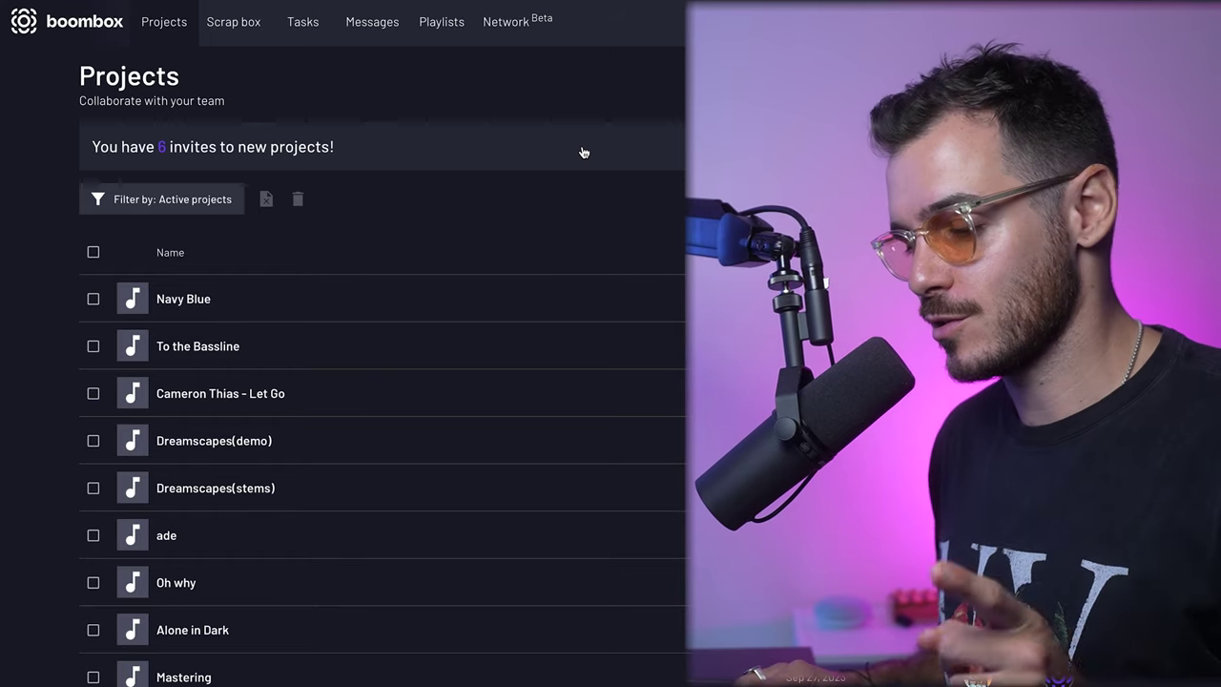
Step: Show the six pending project invites on the Boombox Projects page
left_click(161, 146)
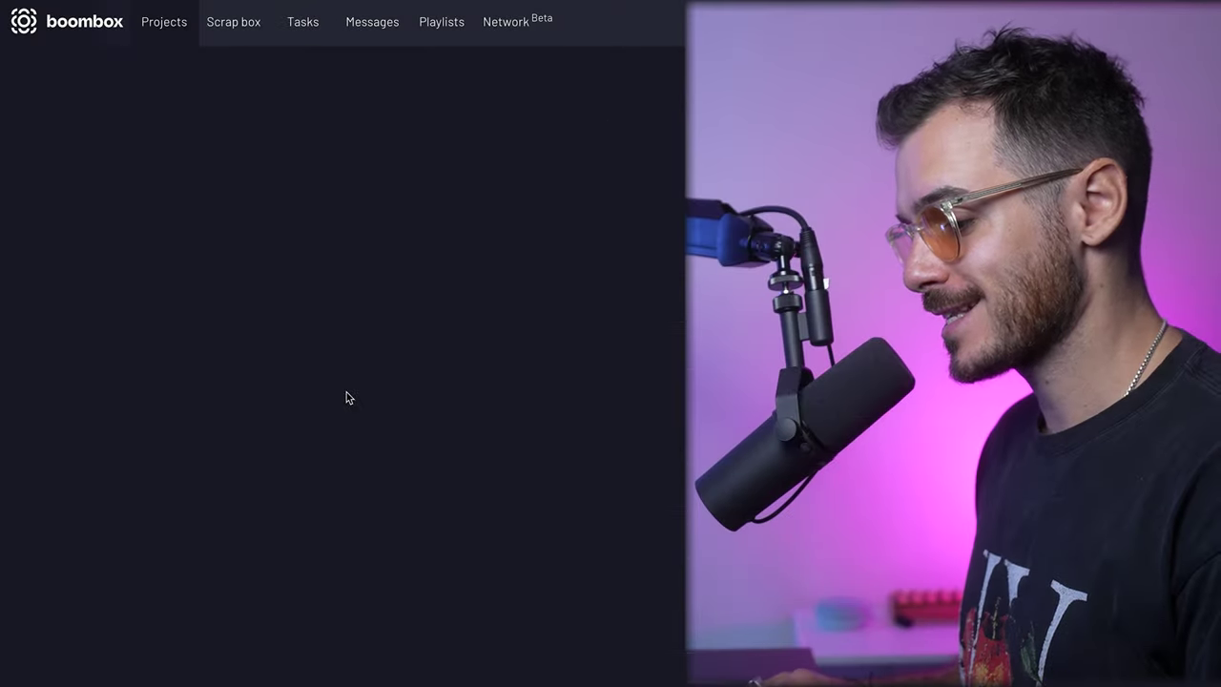
Step: Open the rough mix WAV and scroll its feedback comments down to the 02:58 riser note
left_click(357, 322)
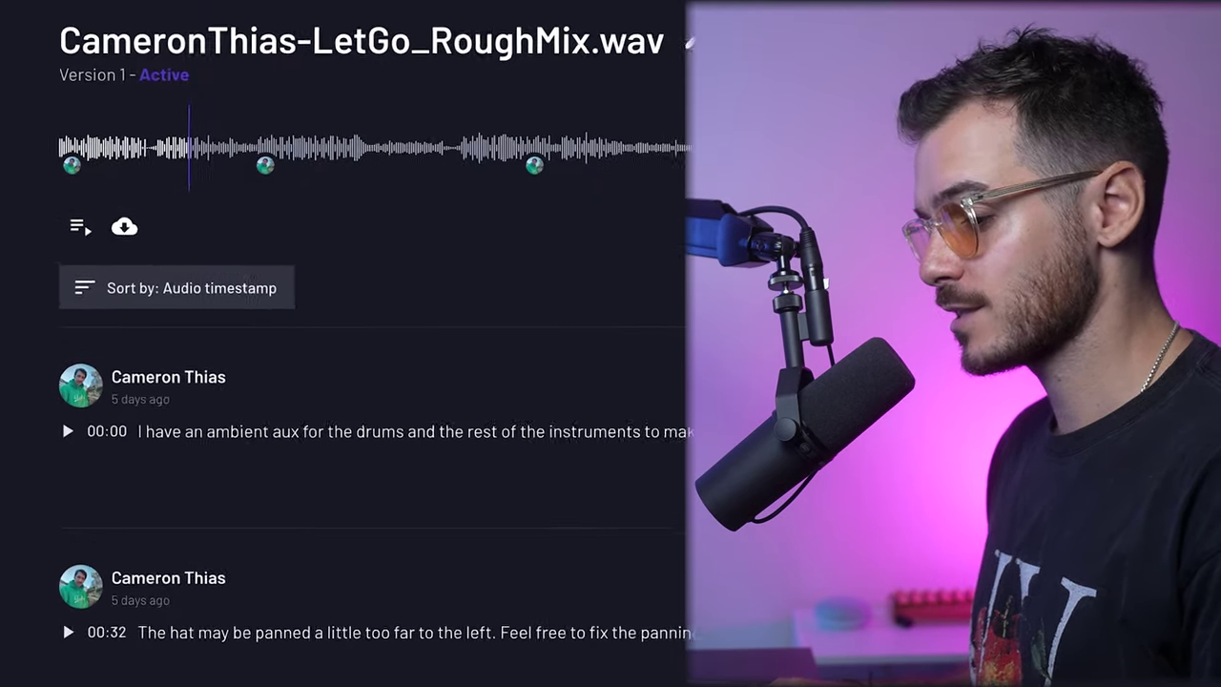
scroll(362, 381, "down", 3)
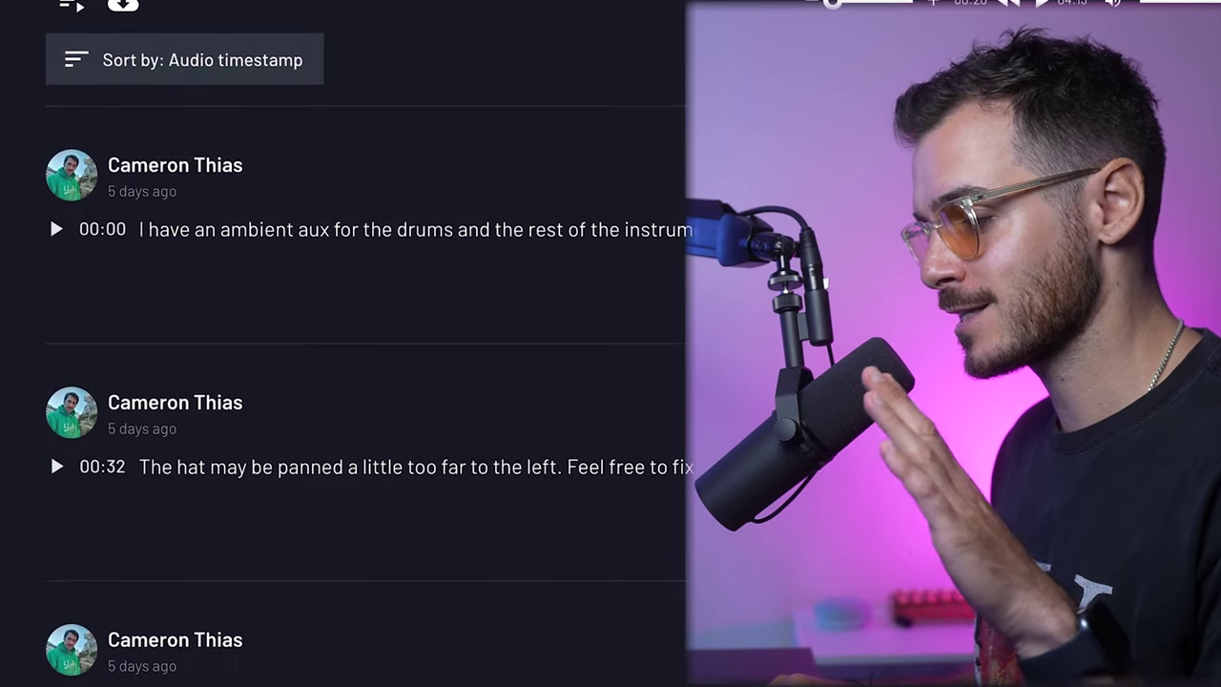
scroll(362, 381, "down", 1)
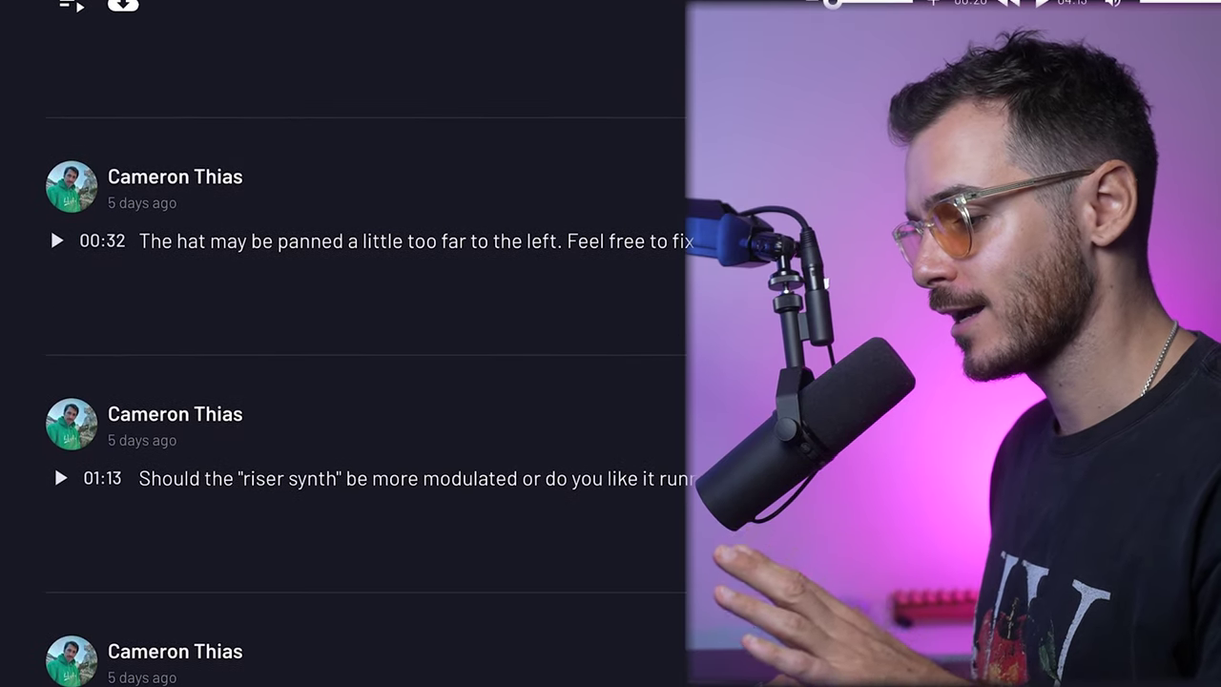
scroll(363, 381, "down", 1)
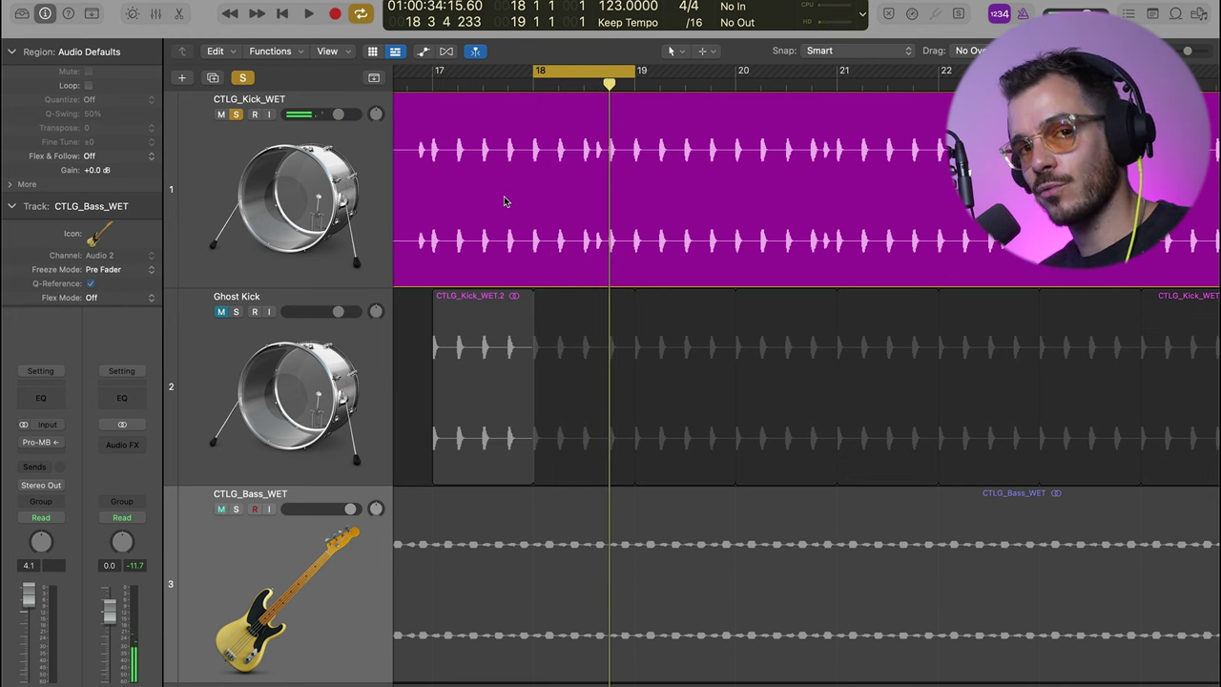
Step: Solo Ghost Kick to hear it alone, then take it back out of solo
left_click(236, 312)
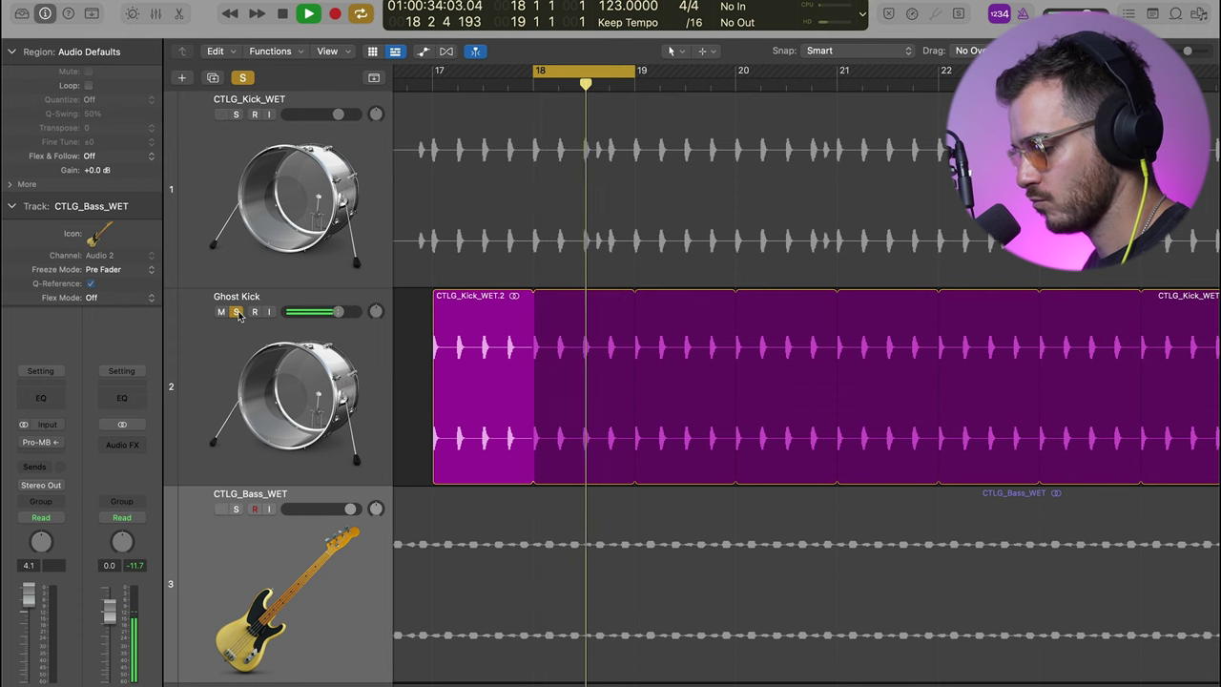
left_click(236, 312)
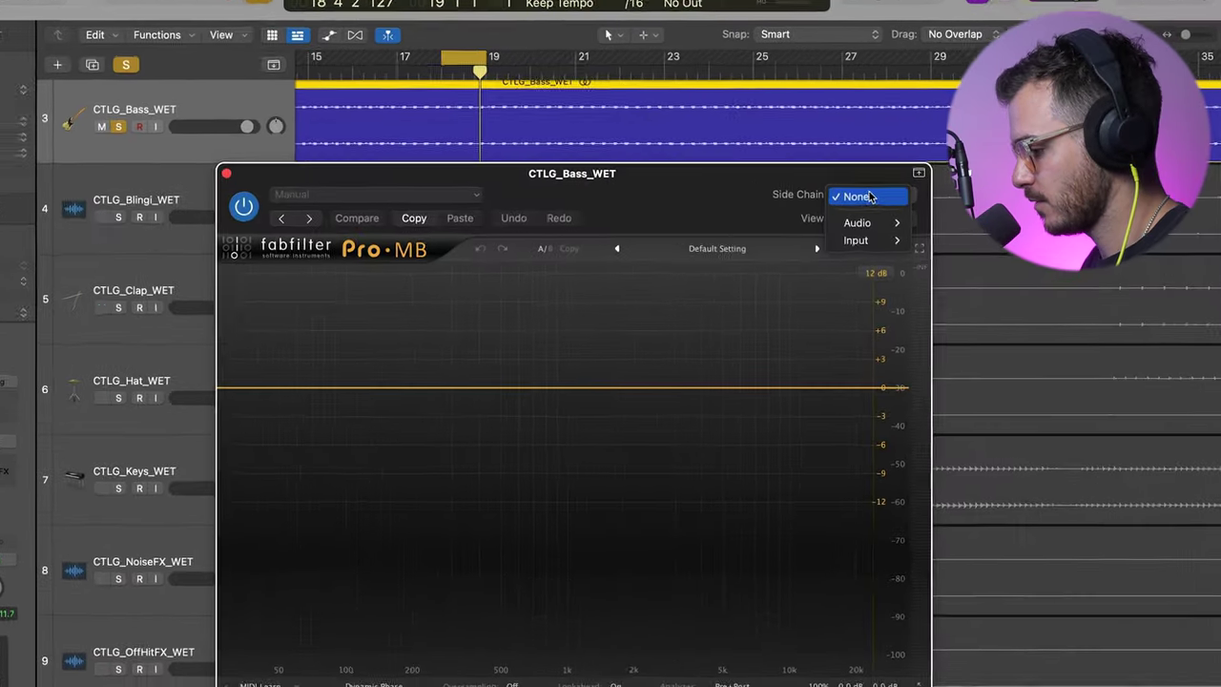
Step: Key Pro-MB from Ghost Kick and add a near full-spectrum band triggered externally
mouse_move(859, 216)
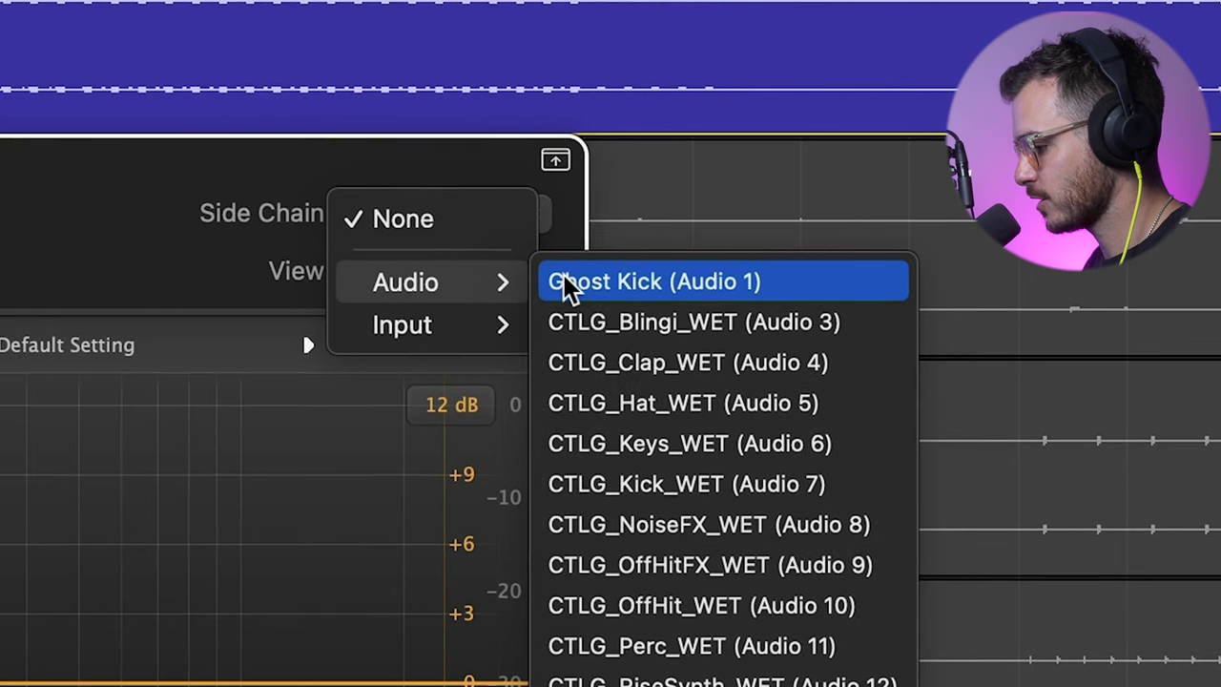
left_click(566, 281)
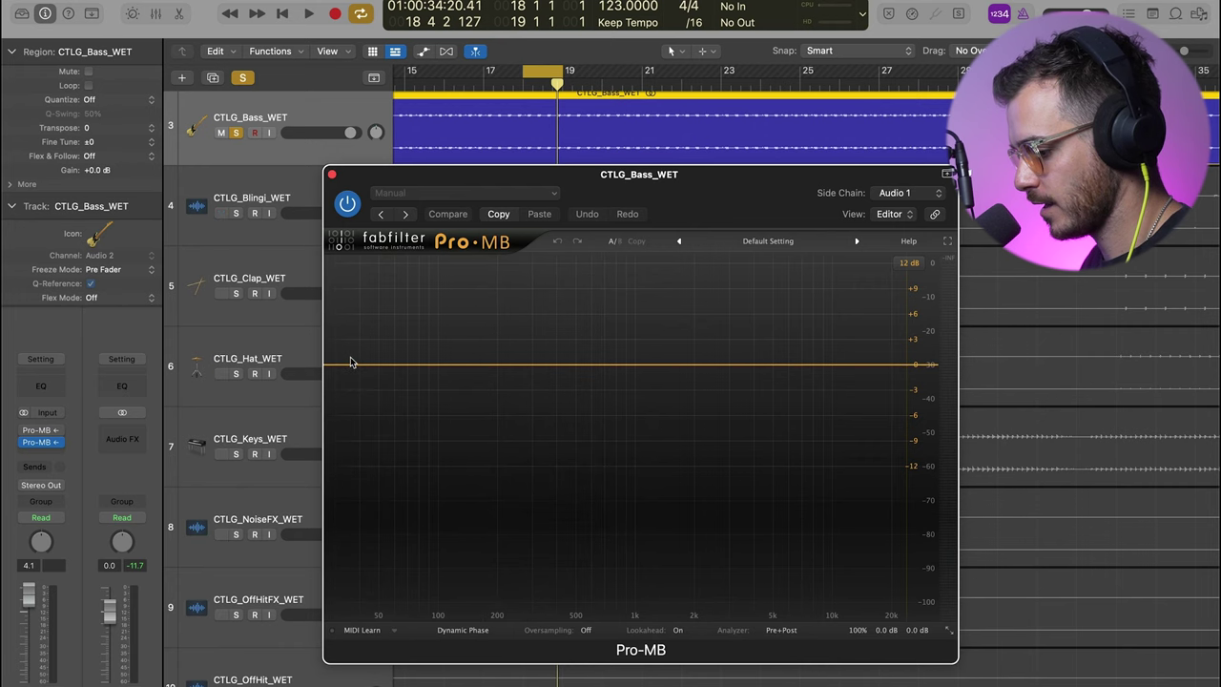
left_click_drag(369, 363, 953, 400)
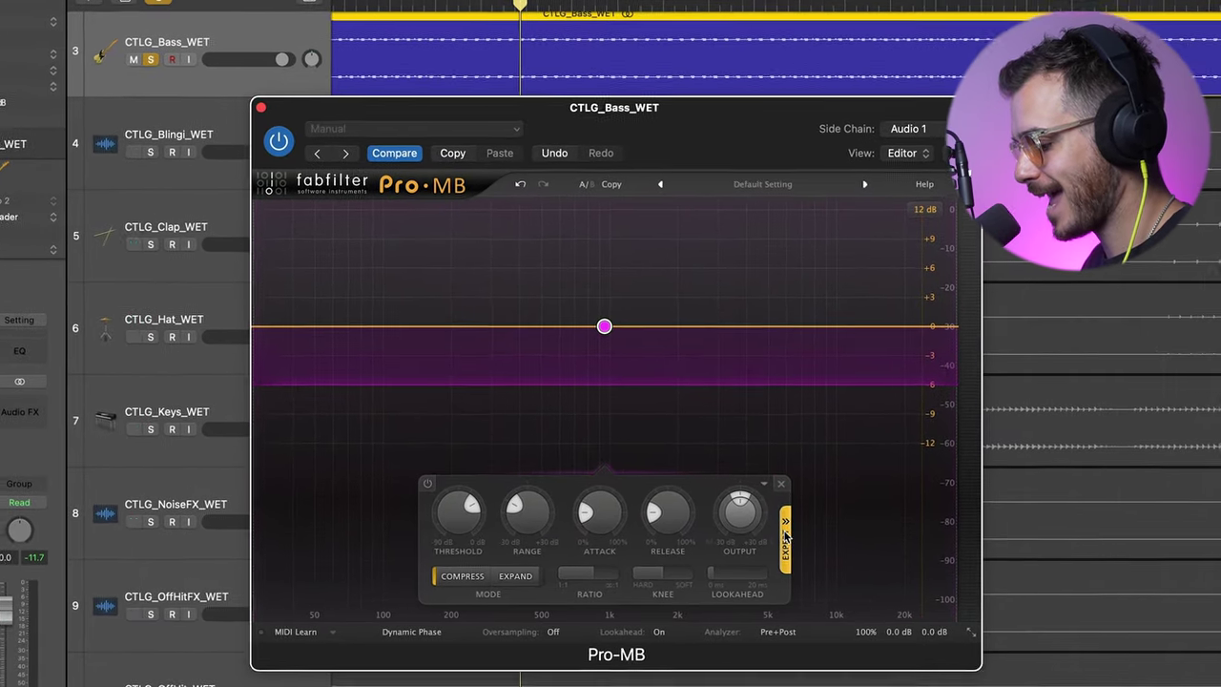
left_click(786, 546)
left_click(784, 531)
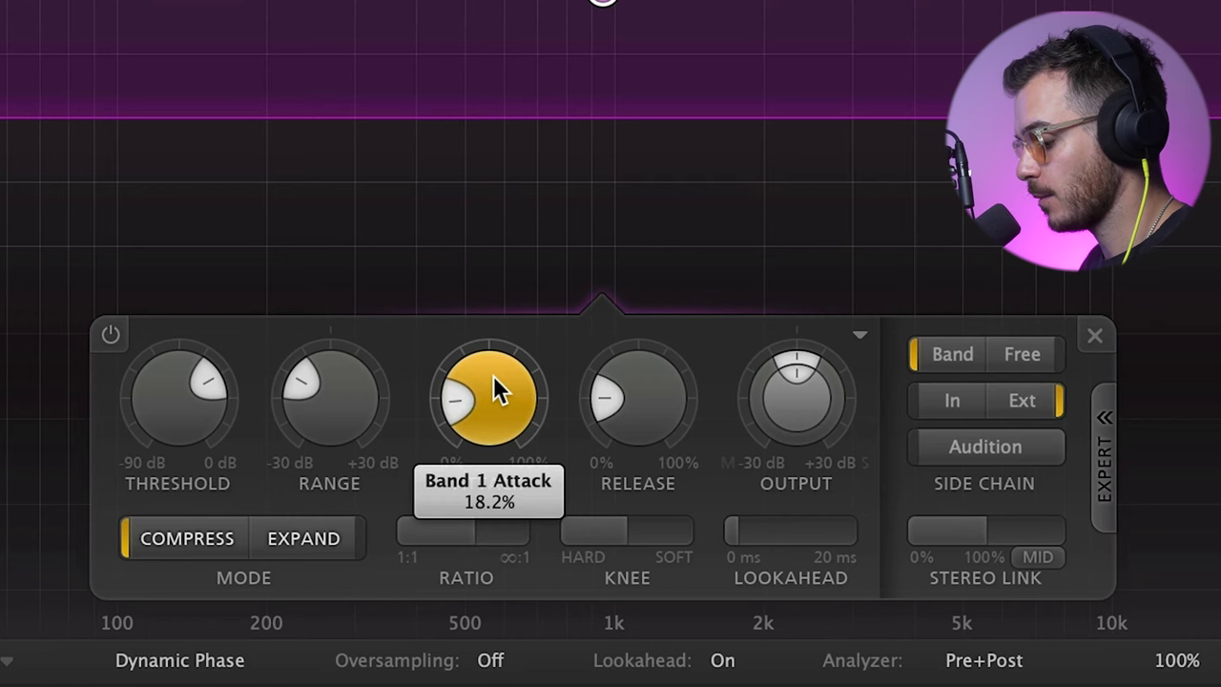
Step: Give the band 0% attack, shorter release, maximum ratio, 20 ms lookahead and −30 dB range
left_click_drag(511, 480, 515, 561)
left_click_drag(641, 392, 639, 407)
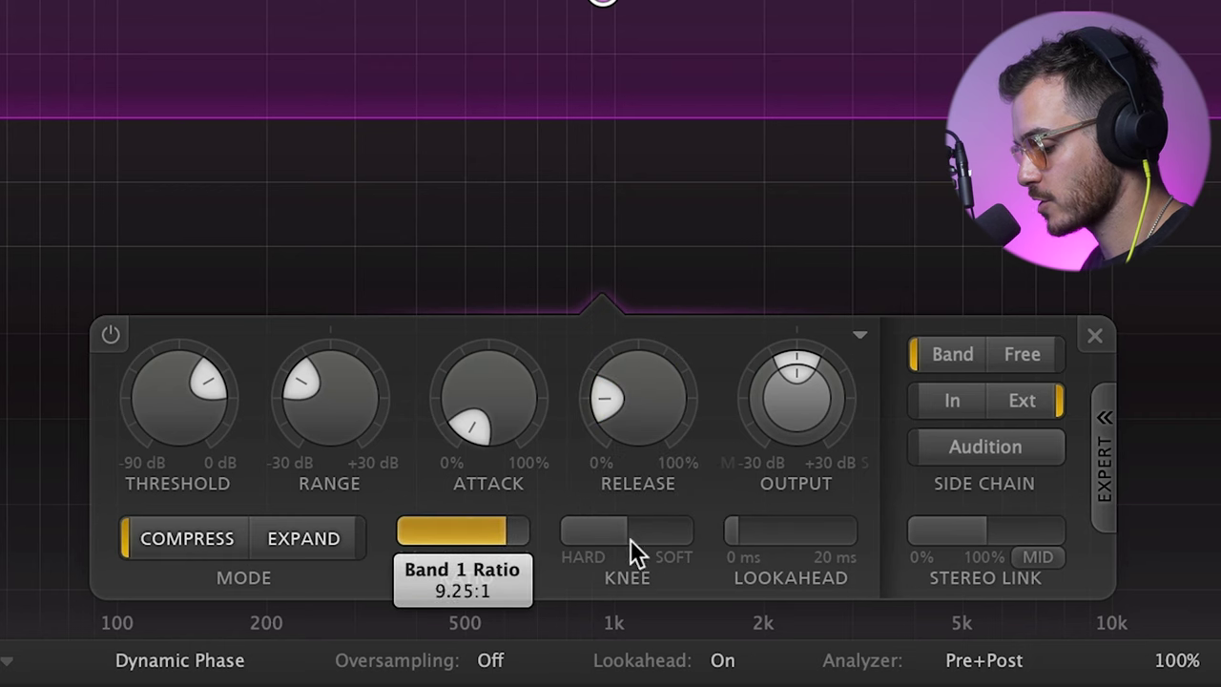
left_click_drag(631, 539, 686, 539)
left_click_drag(815, 537, 1213, 546)
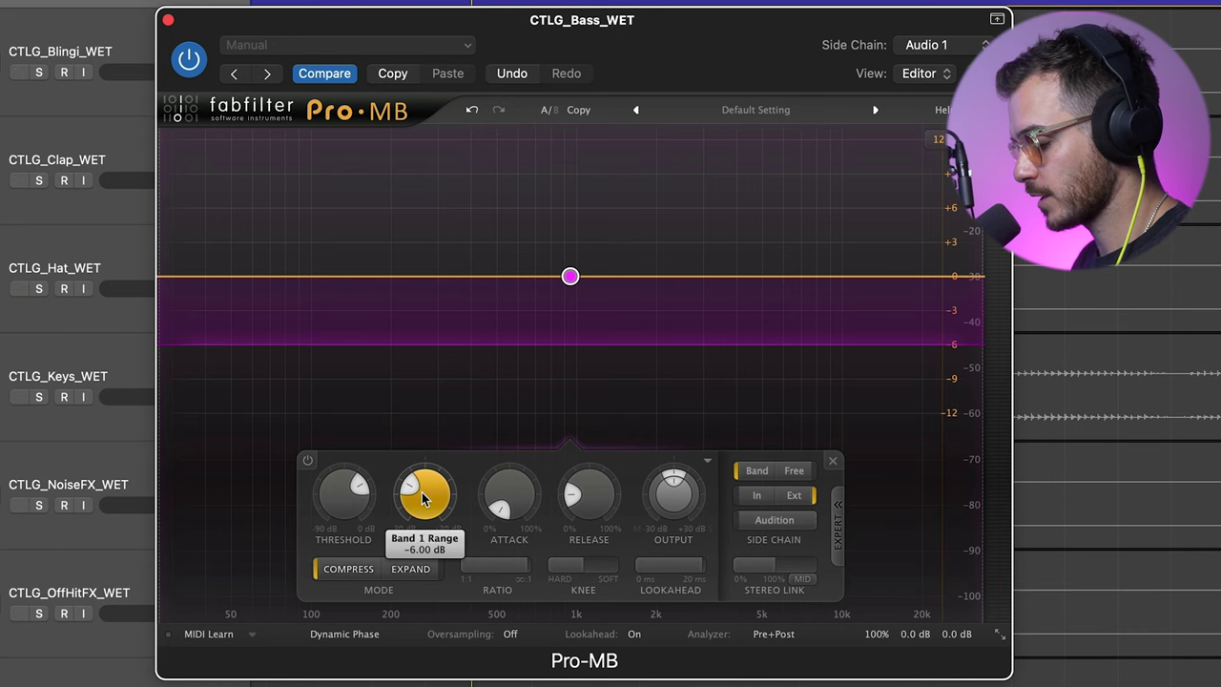
left_click_drag(425, 498, 430, 627)
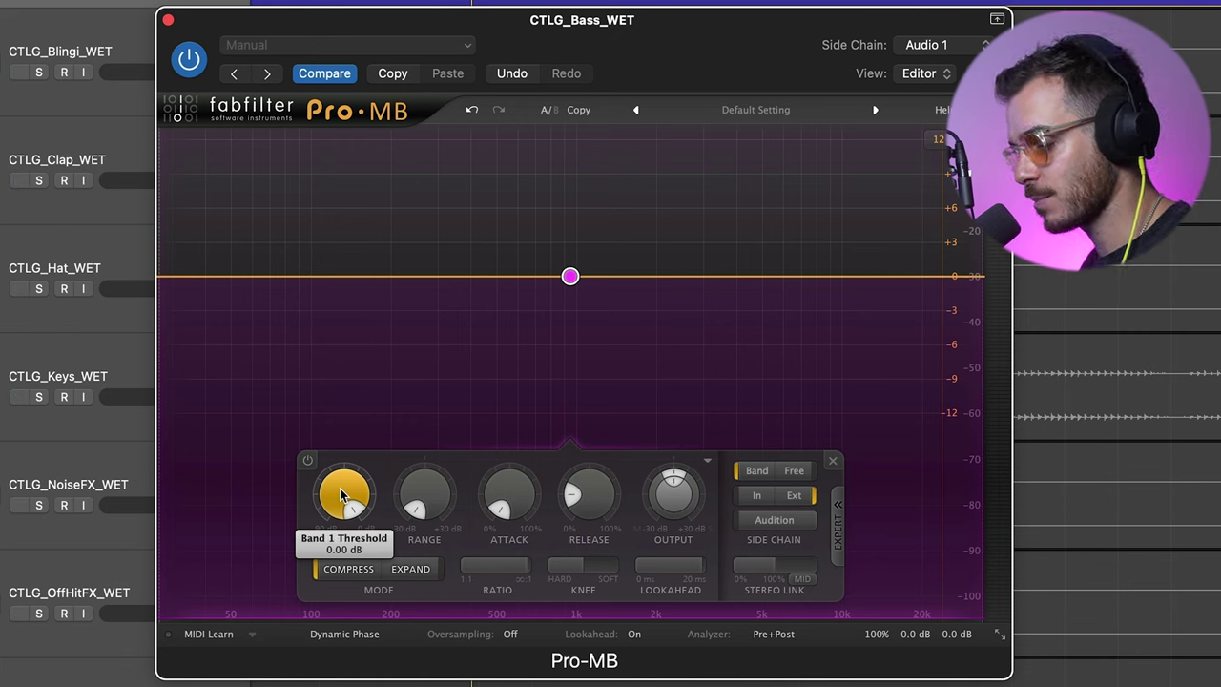
Step: Bring Band 1's Threshold knob down to roughly −40 dB
scroll(344, 492, "down", 10)
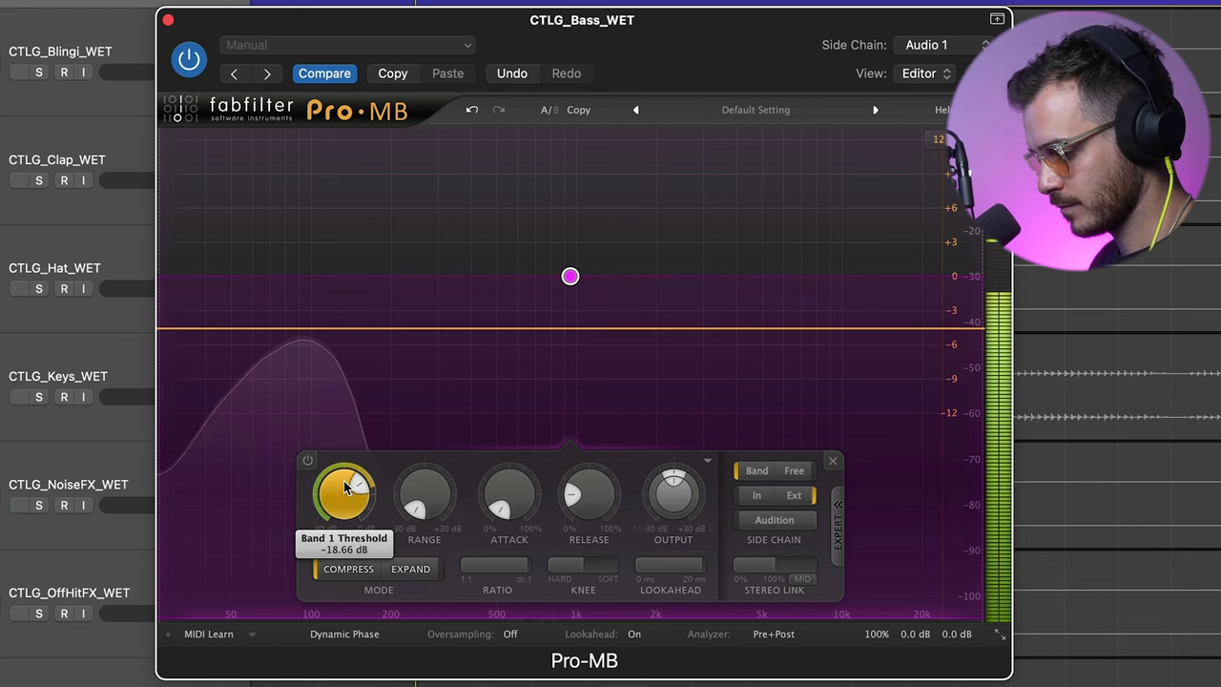
scroll(346, 486, "up", 3)
scroll(345, 486, "down", 12)
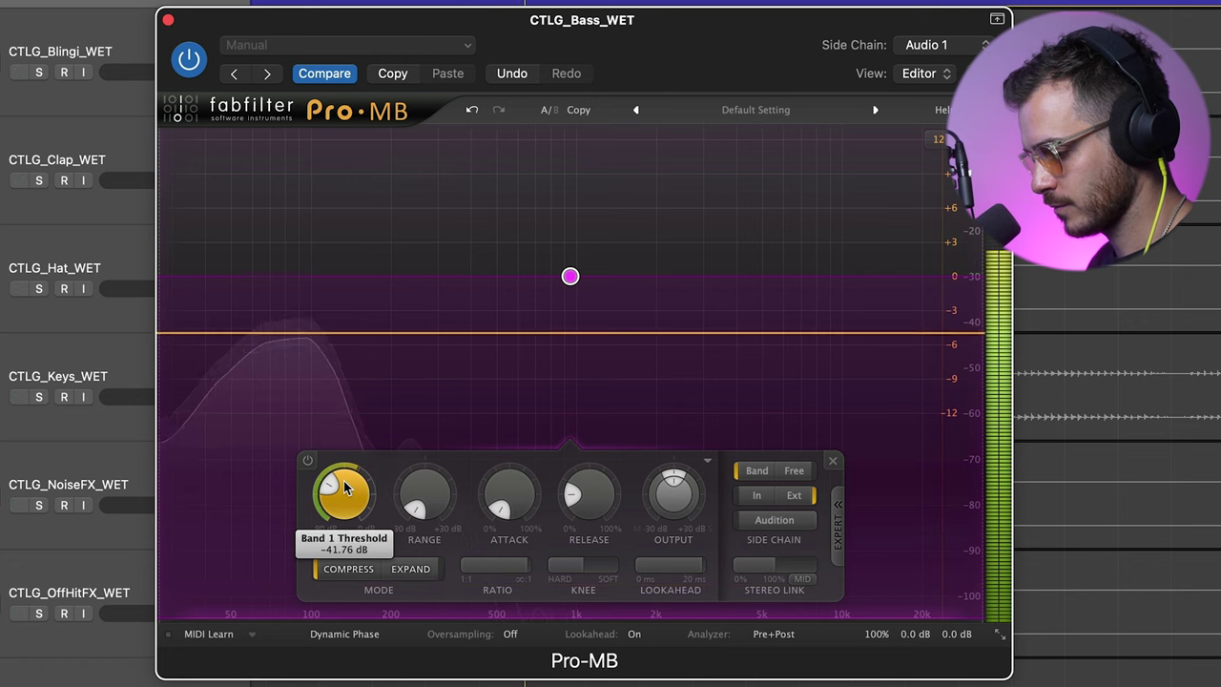
scroll(345, 488, "up", 1)
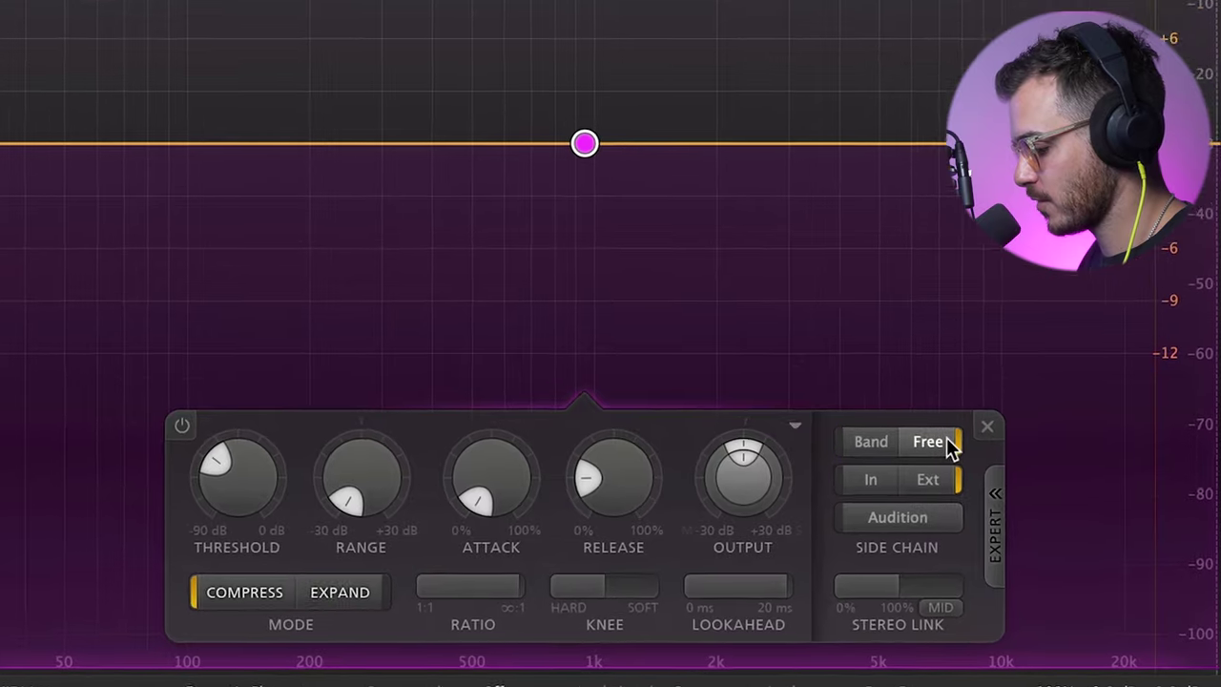
Step: Switch side-chain detection to Free and slide its range up the spectrum
left_click(935, 439)
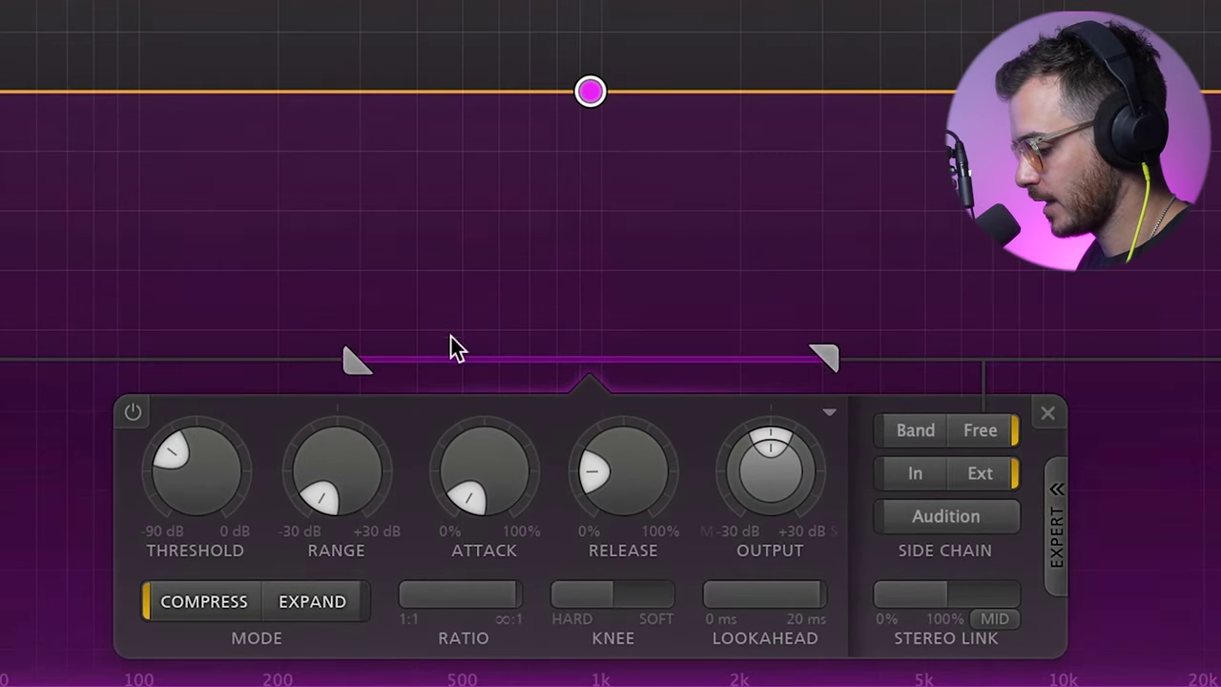
left_click_drag(444, 355, 702, 344)
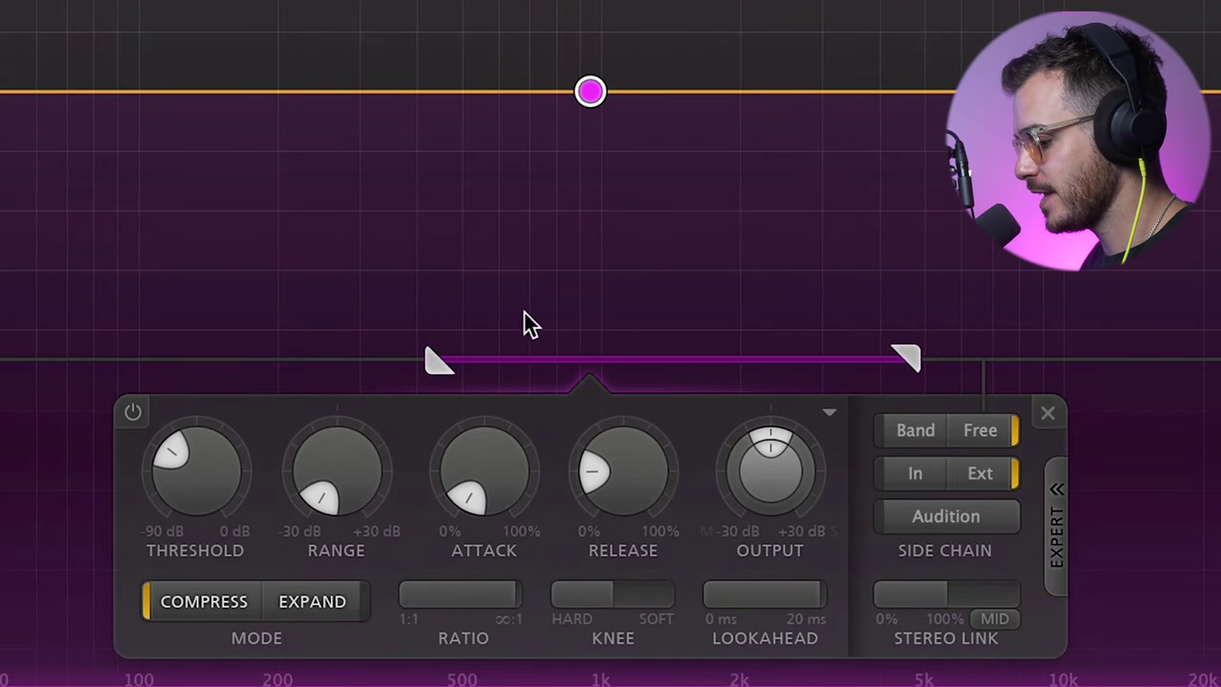
left_click_drag(603, 321, 697, 320)
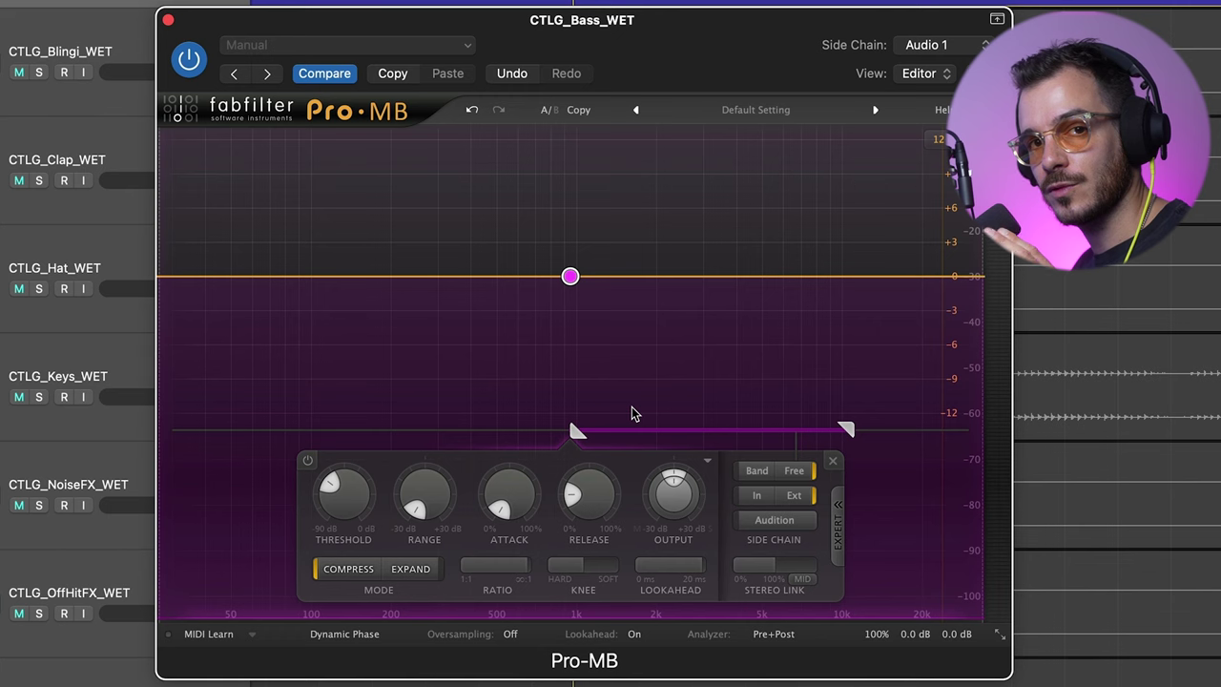
scroll(1097, 191, "up", 3)
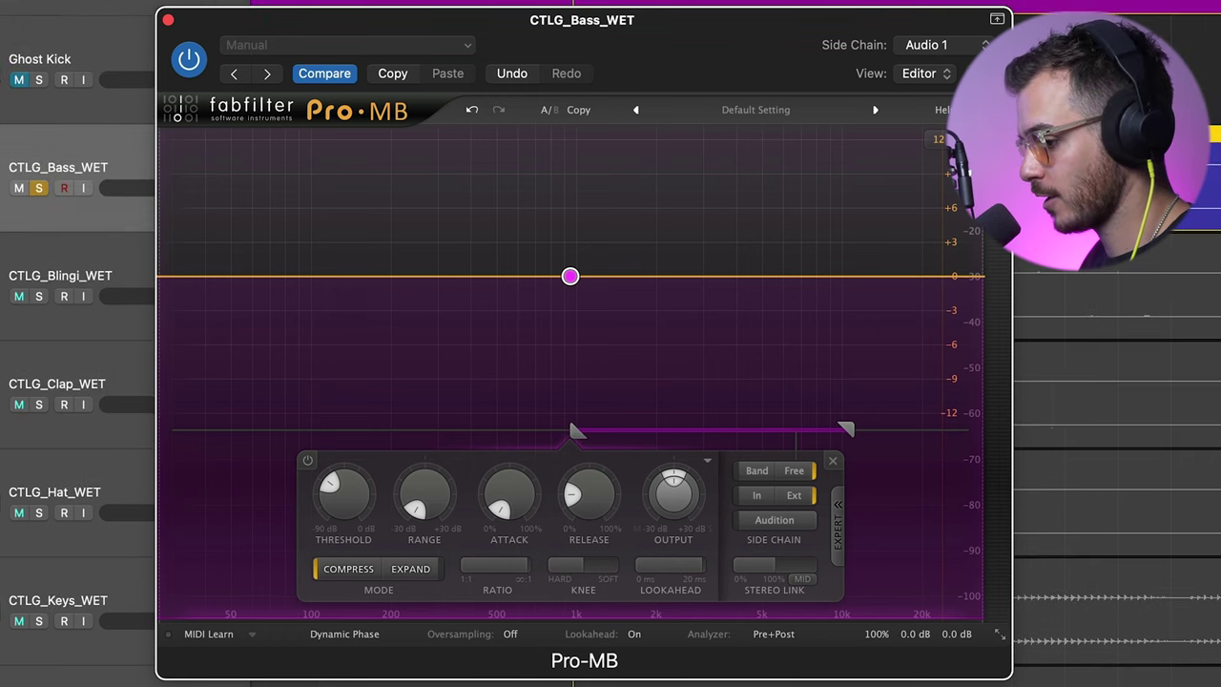
Step: Audition the side chain during playback and tune the range down toward the kick's mids
left_click(758, 522)
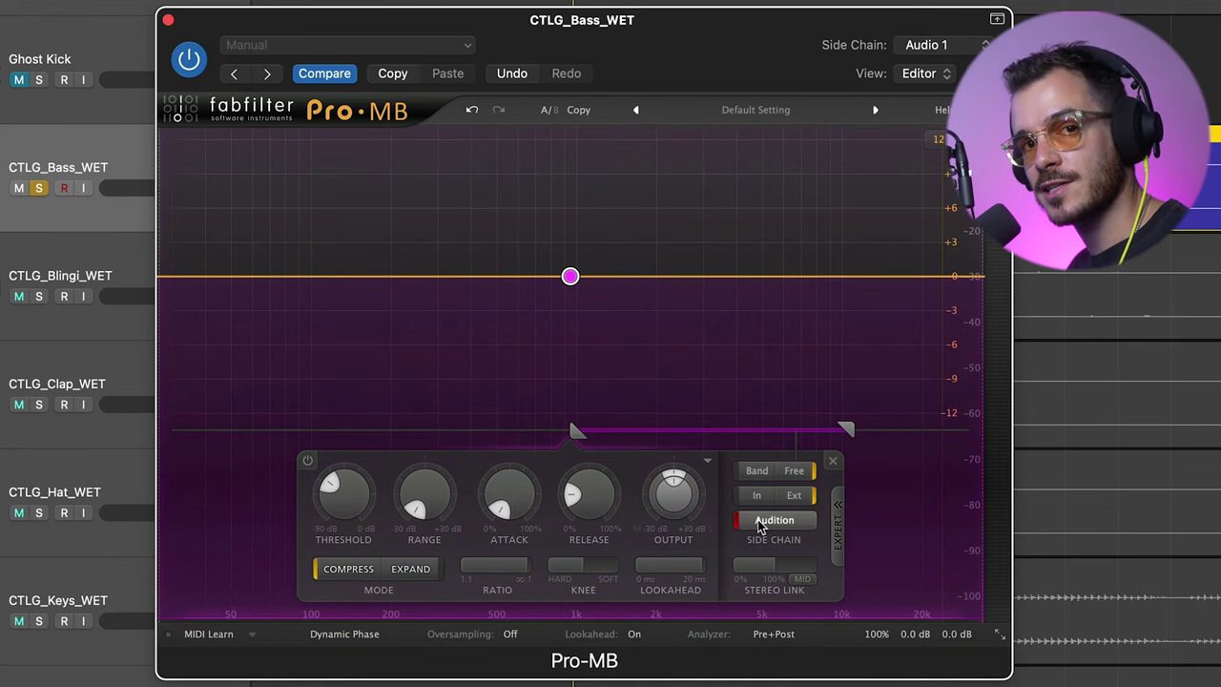
key("space")
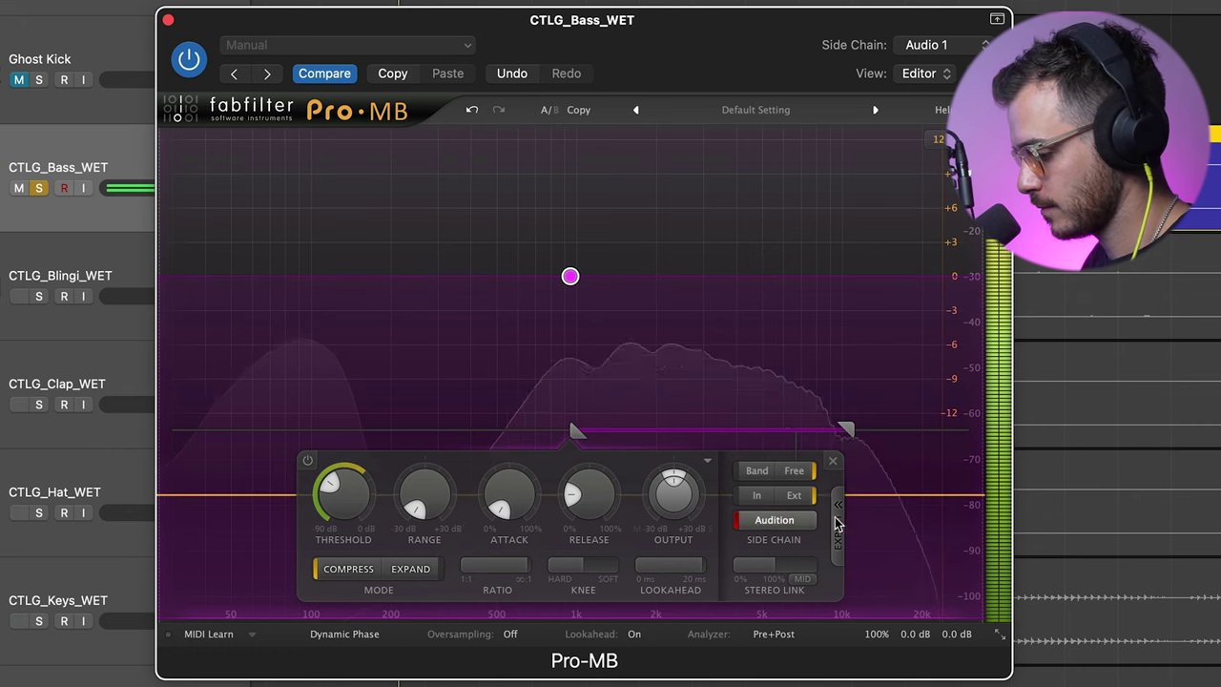
left_click_drag(780, 431, 730, 435)
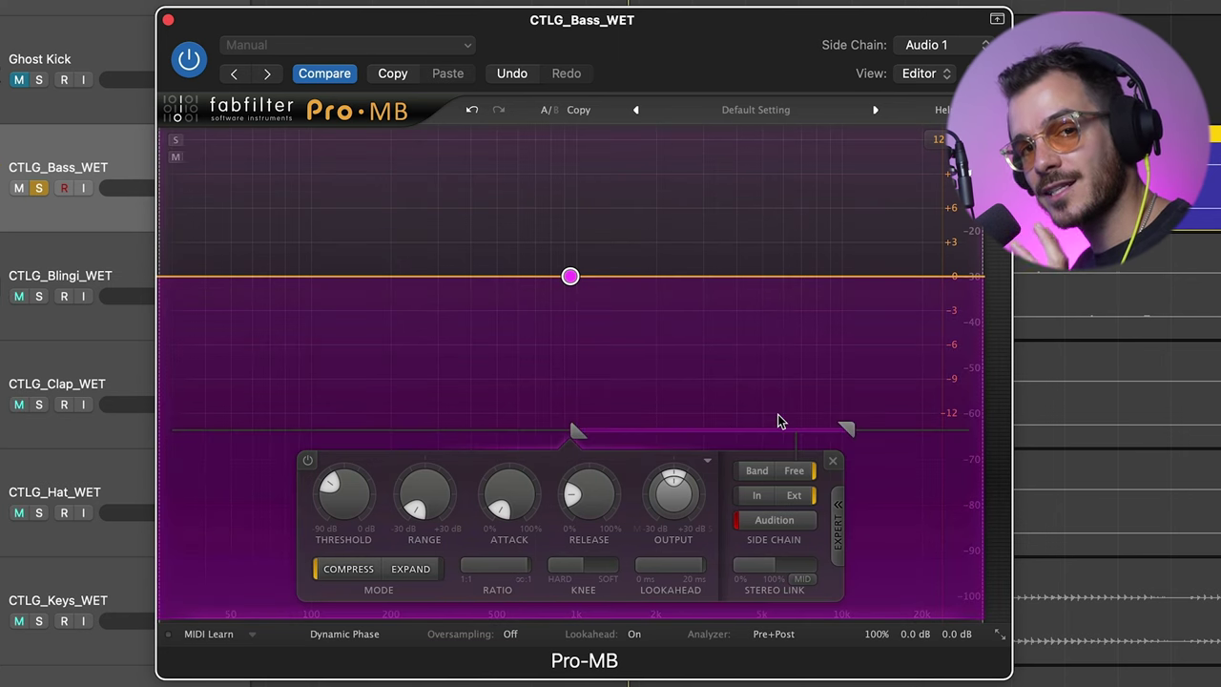
key("space")
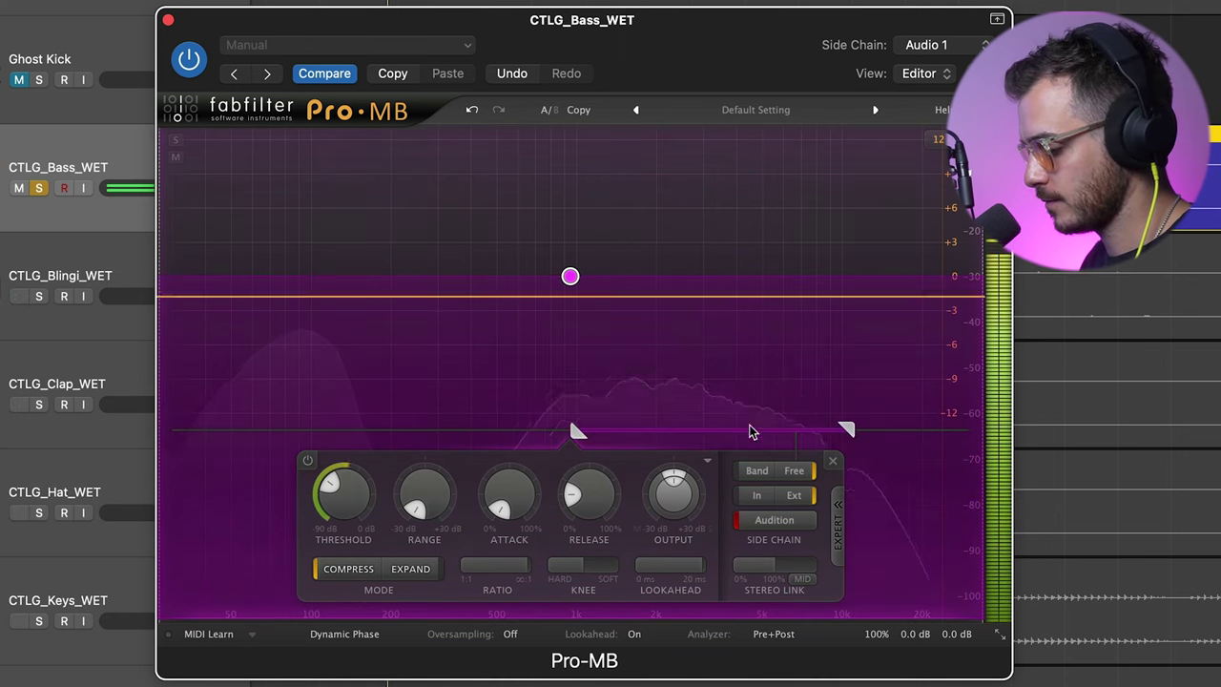
left_click_drag(738, 431, 694, 430)
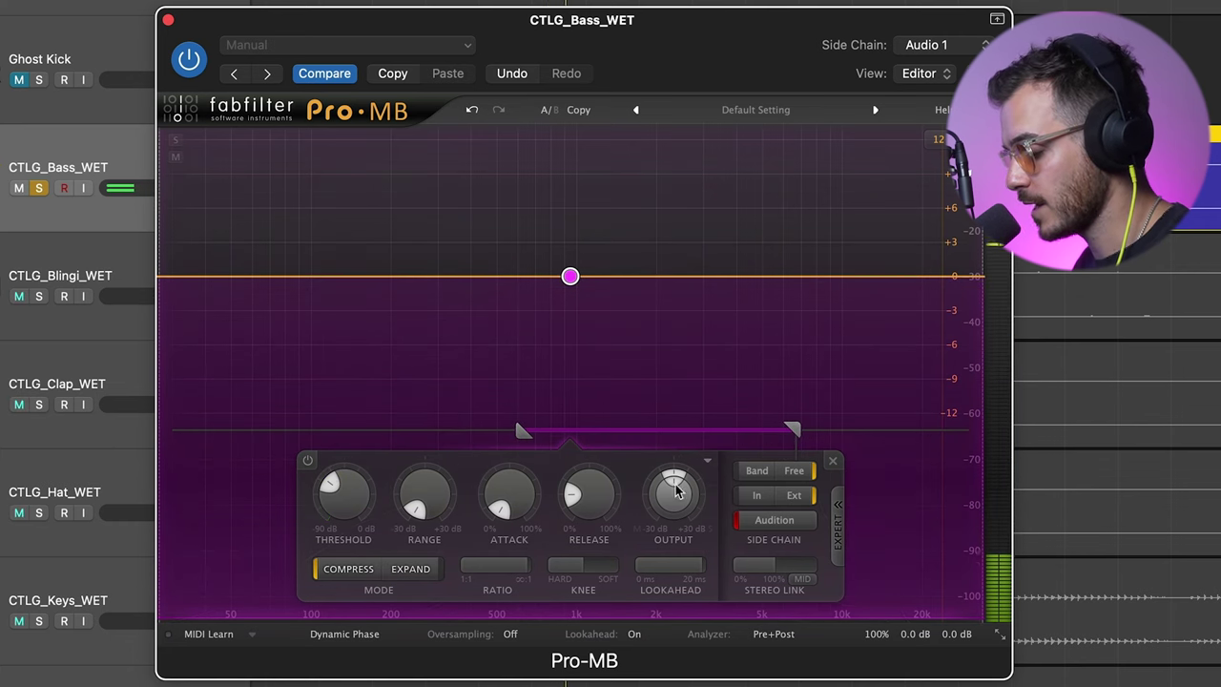
Step: During playback, drag Pro-MB's Free side-chain range left over the low frequencies
key("space")
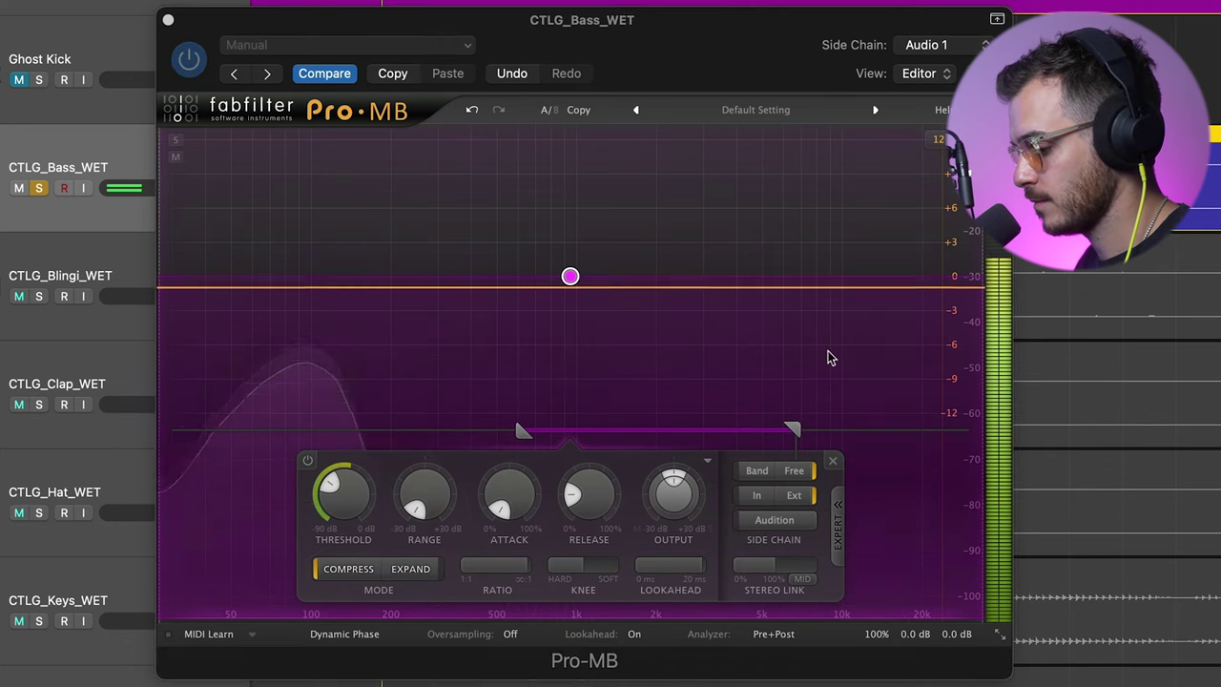
left_click(719, 435)
left_click_drag(719, 435, 575, 381)
left_click_drag(493, 376, 401, 373)
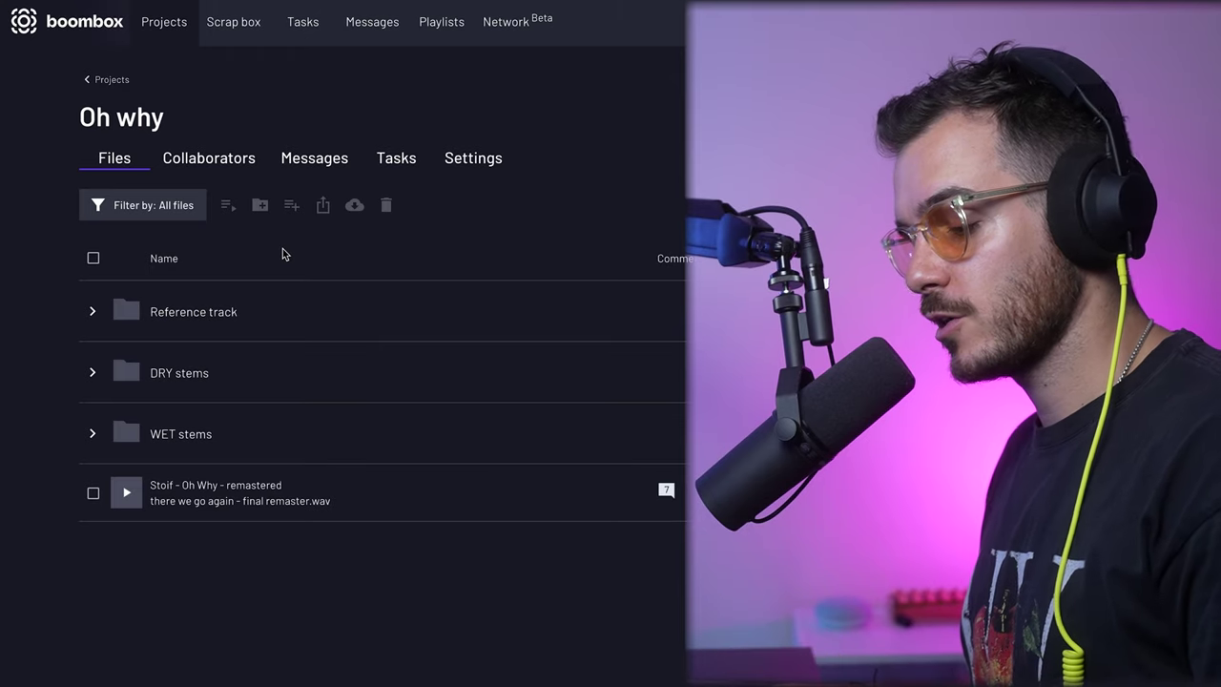
Step: Refresh the Oh why Files tab and select all files, including the Reference track mp3
left_click(236, 485)
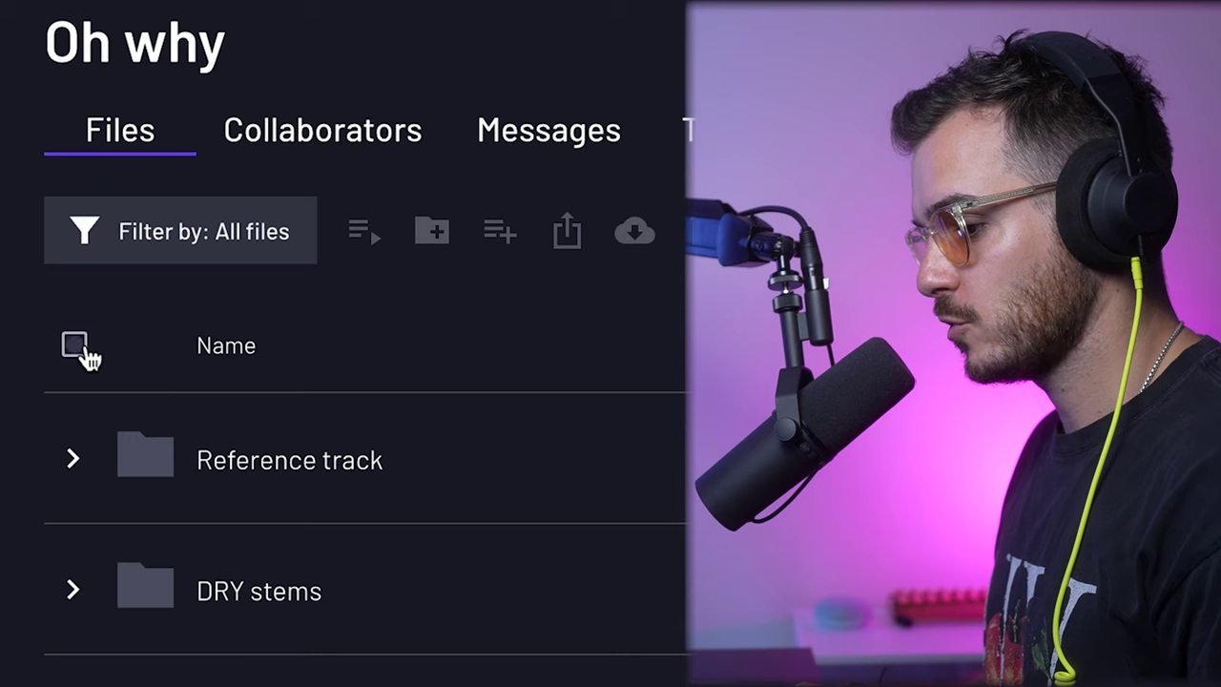
left_click(81, 349)
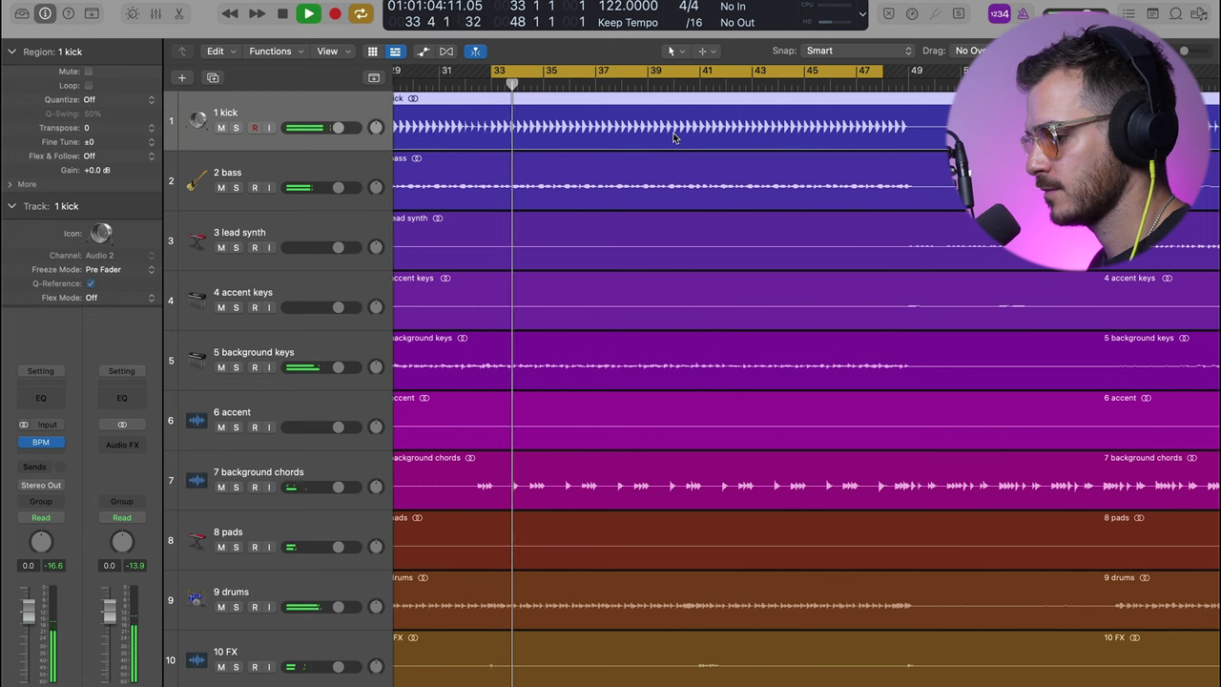
Step: Solo 2 bass, stop playback at the bar 33 cycle start, and show Pro-MB's side-chain sources
left_click(283, 164)
key("space")
key("s")
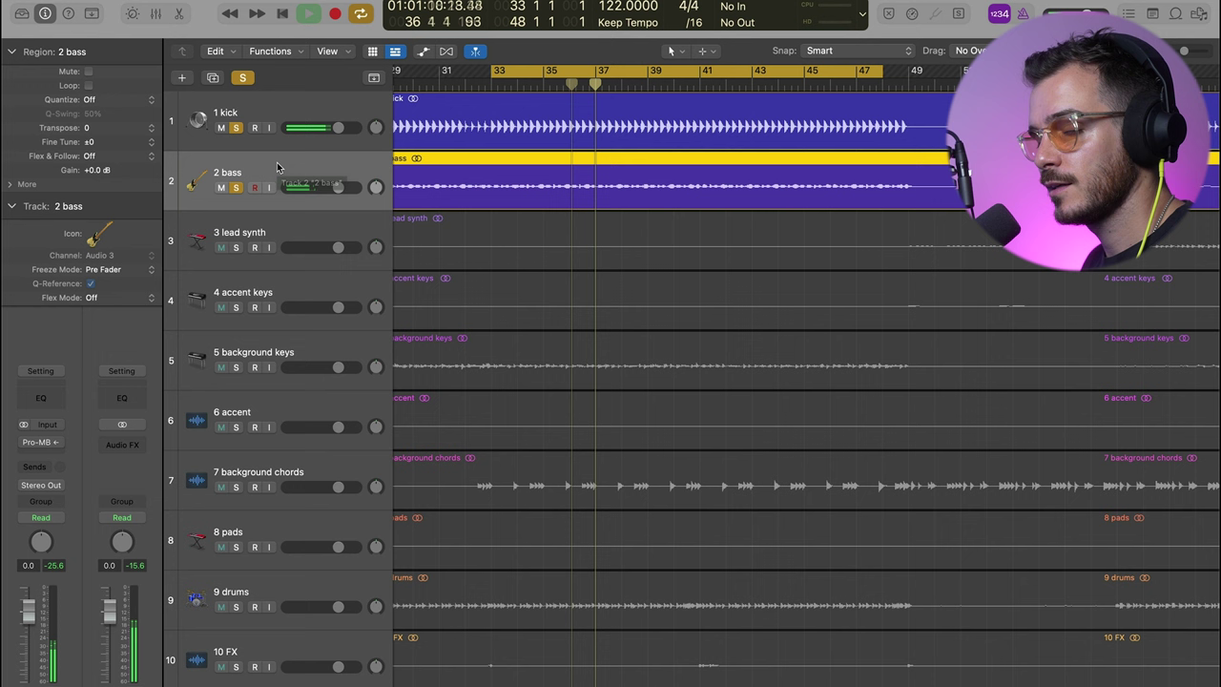
key("space")
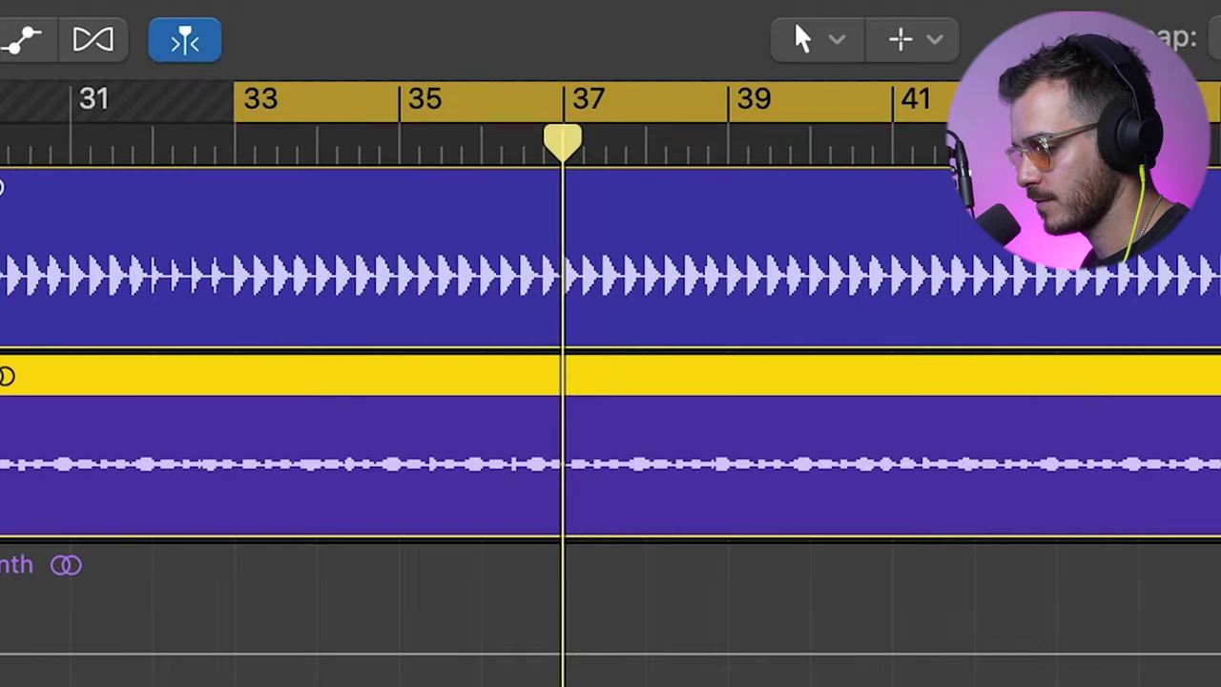
key("Return")
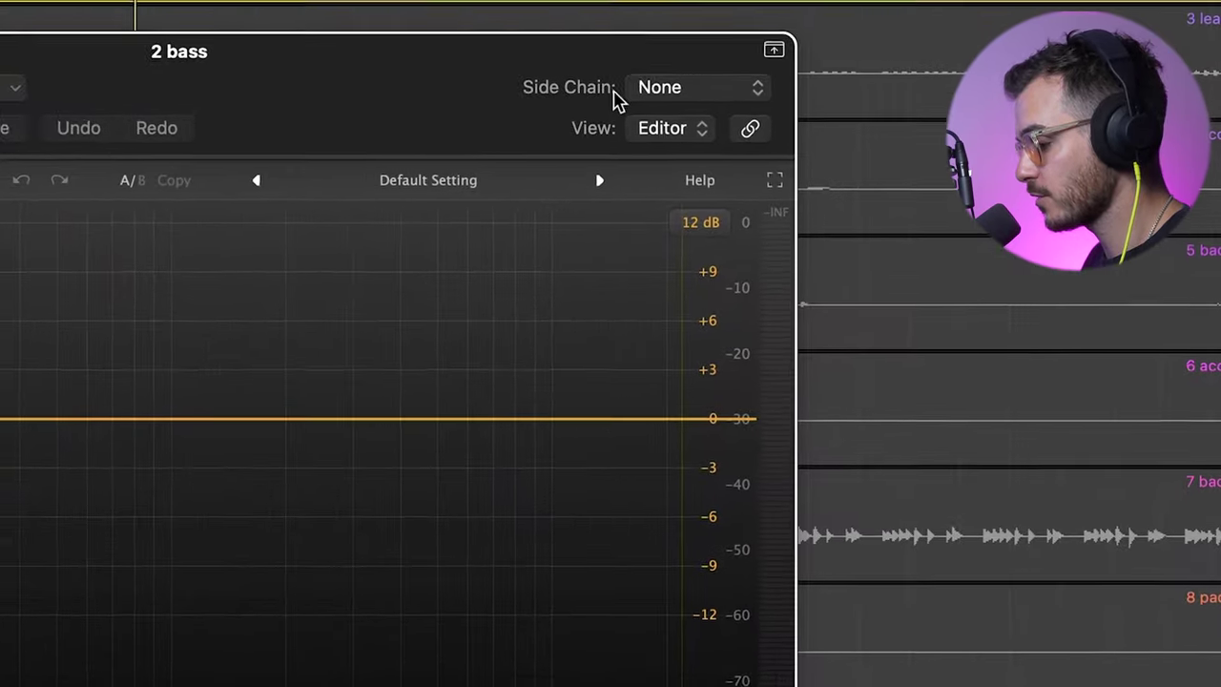
left_click(615, 92)
Step: Key the bass Pro-MB from 1 kick and add a low band crossing near 143 Hz
mouse_move(673, 145)
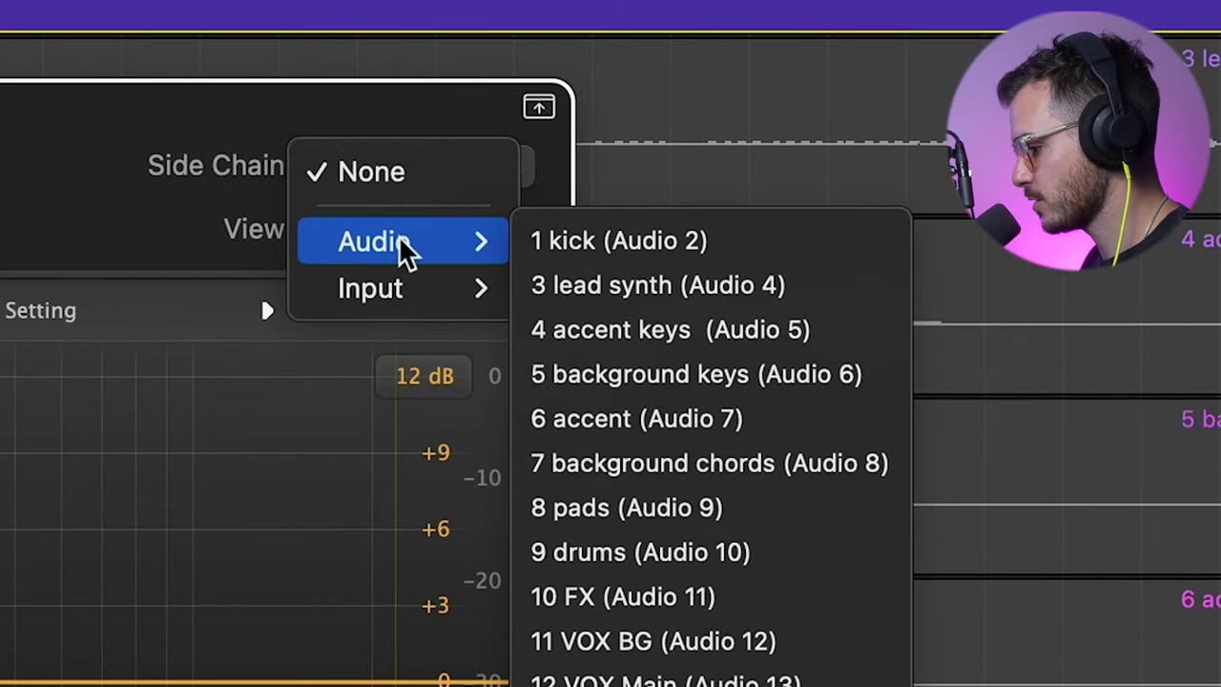
left_click(553, 239)
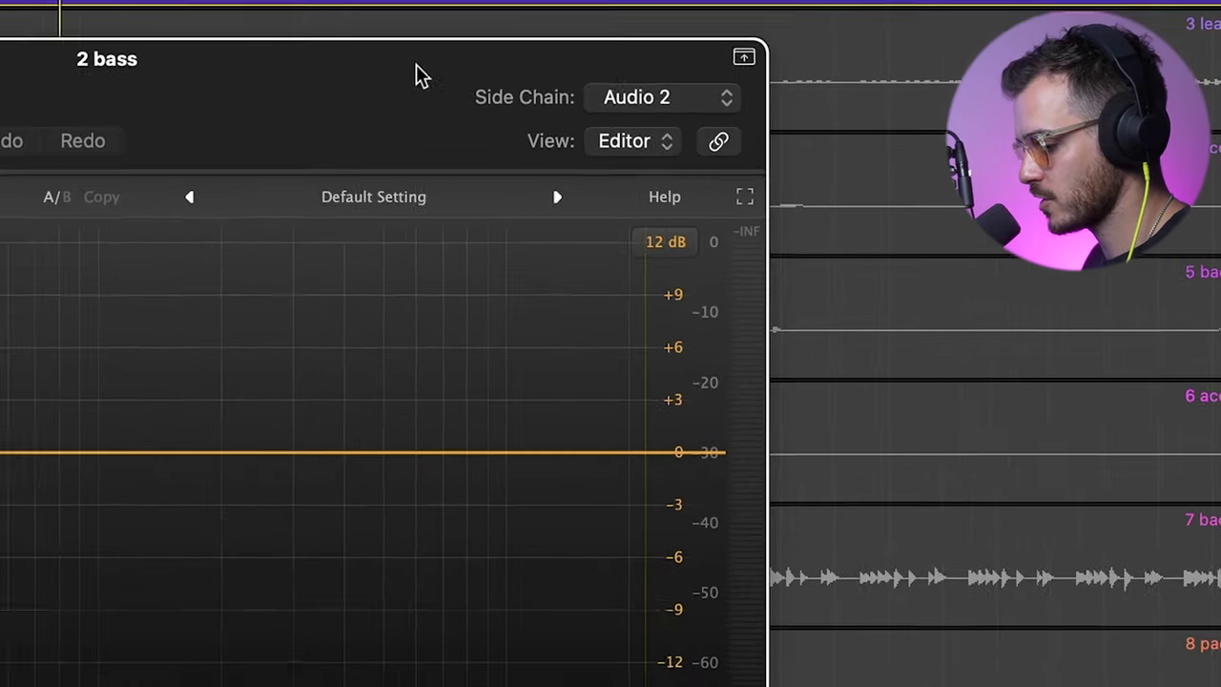
left_click(159, 275)
left_click_drag(204, 276, 293, 279)
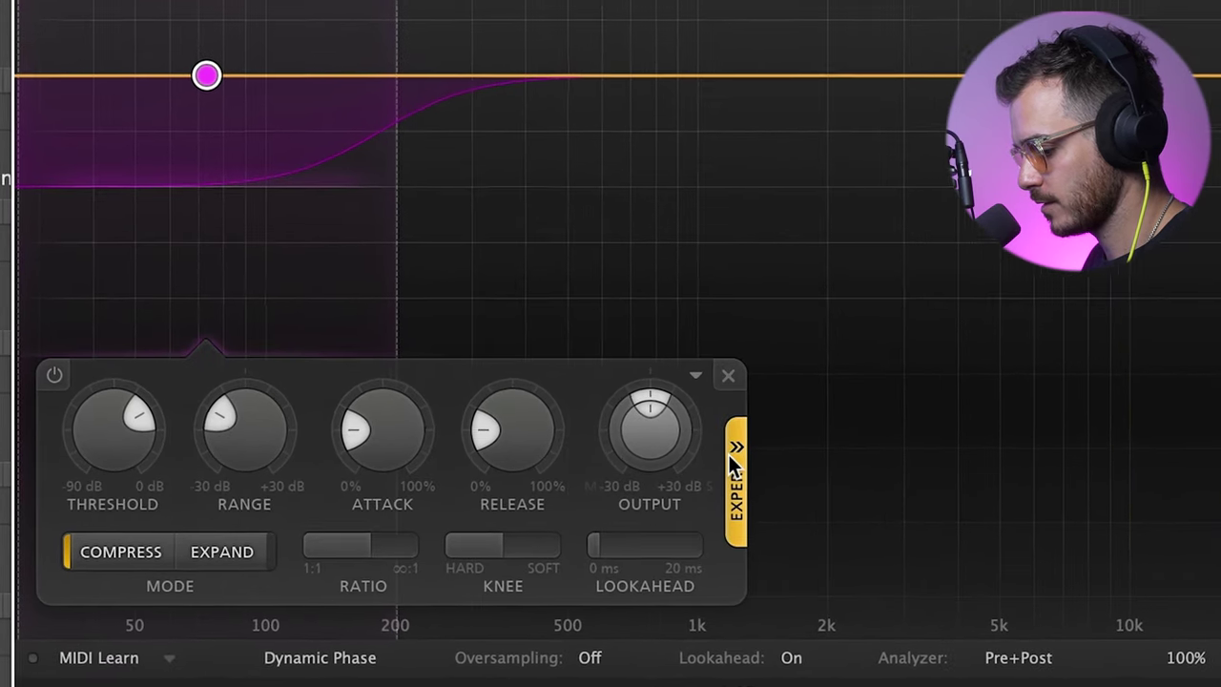
Step: Trigger the band externally with lower attack, 100:1 ratio, about −16 dB range, widened to ~255 Hz
left_click(500, 525)
left_click(933, 405)
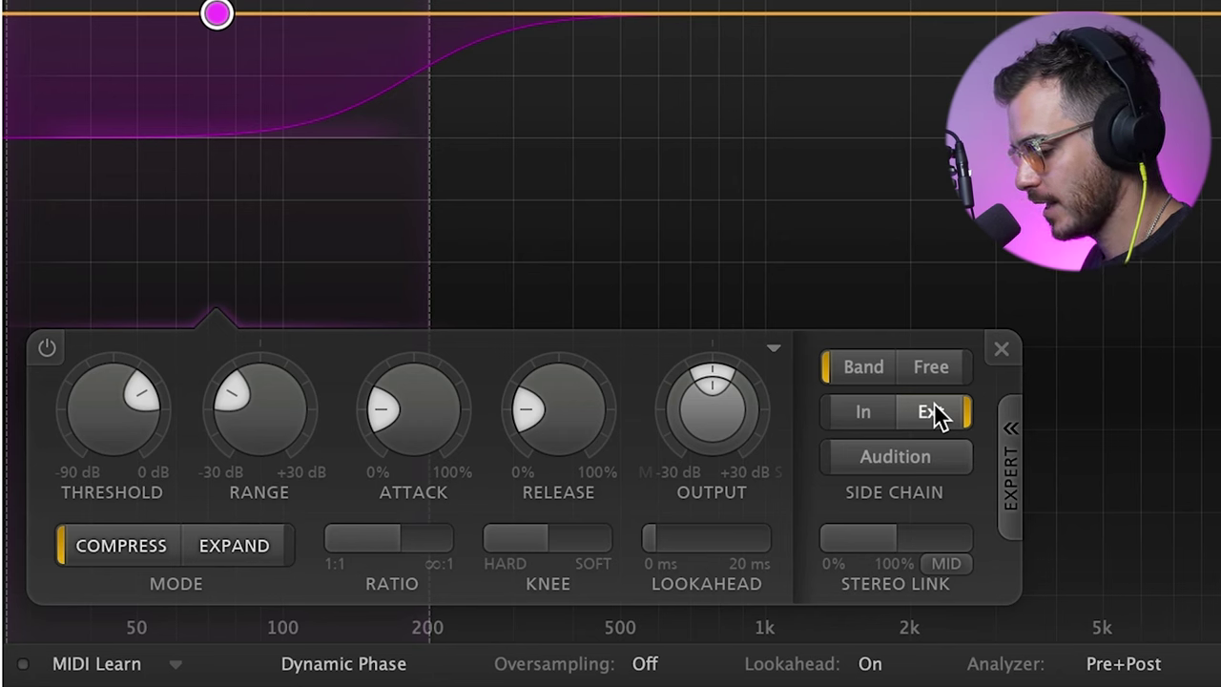
left_click_drag(421, 412, 517, 476)
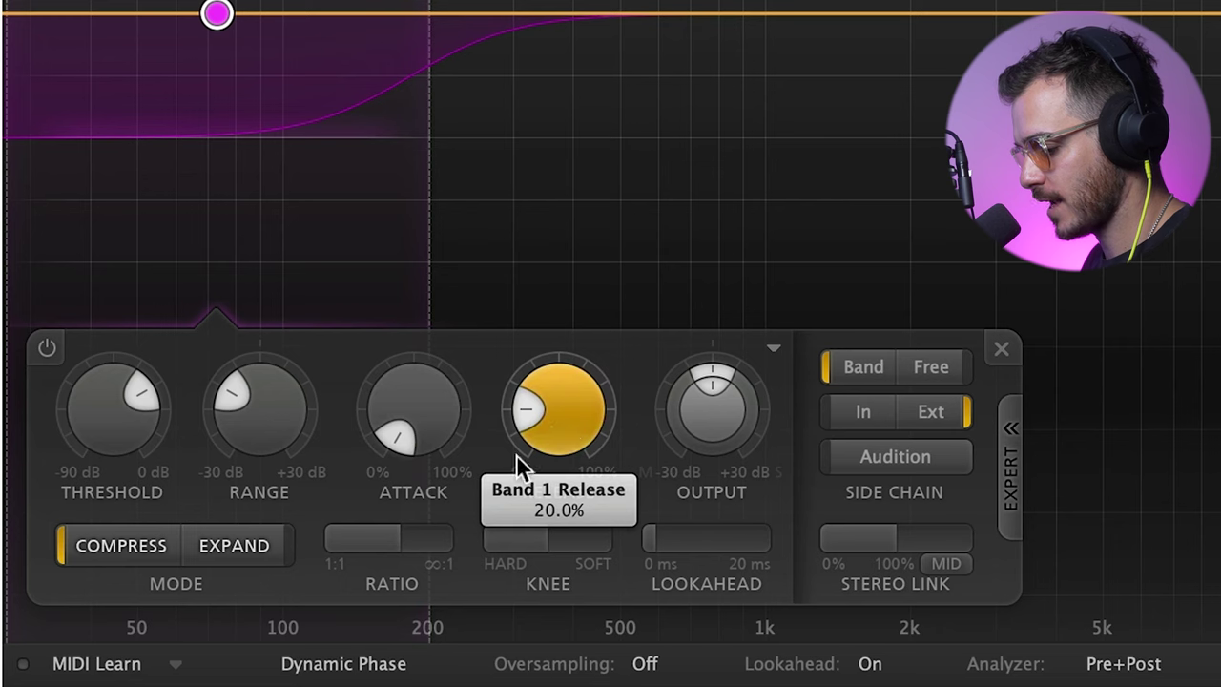
left_click_drag(403, 540, 1070, 551)
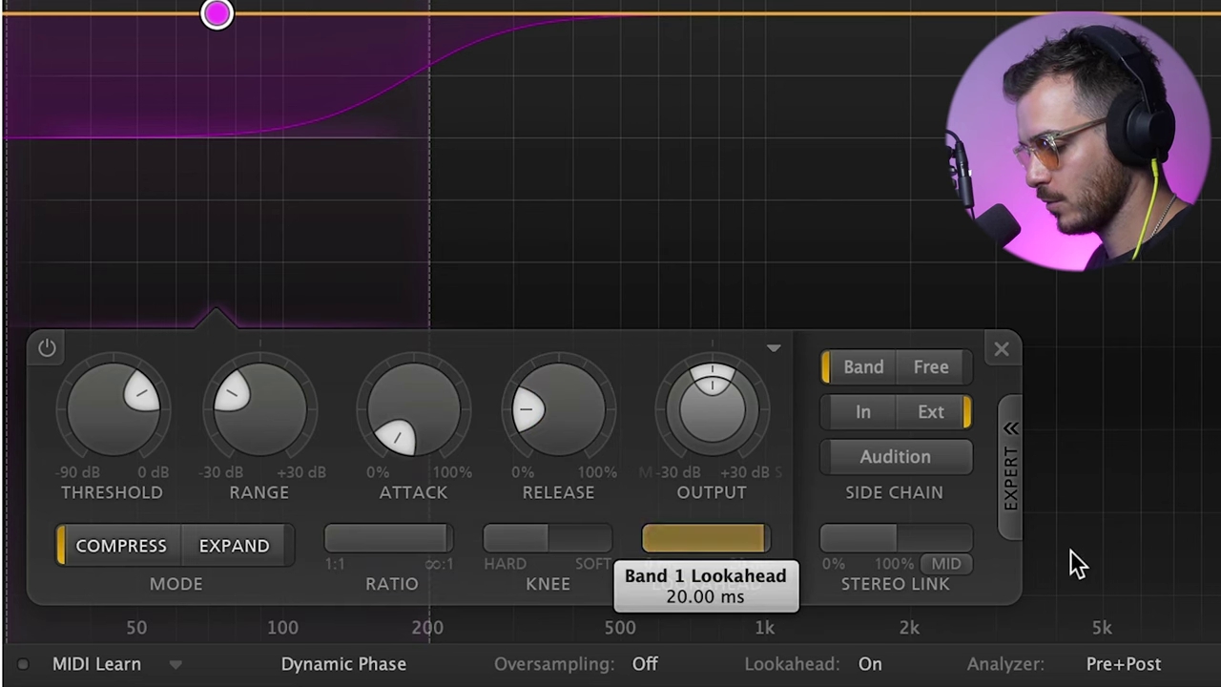
left_click_drag(276, 401, 283, 563)
left_click_drag(425, 4, 488, 5)
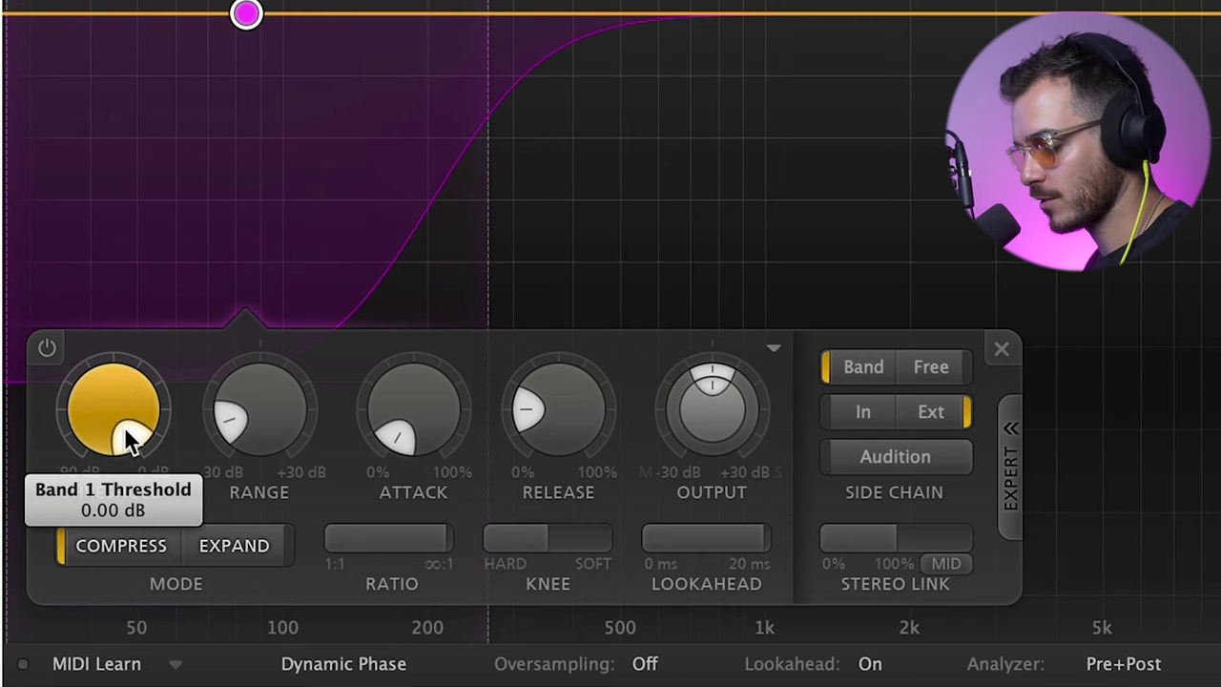
Step: Lower the bass Pro-MB band 1 threshold to about -35 dB so the kick ducks the low end
scroll(128, 425, "down", 10)
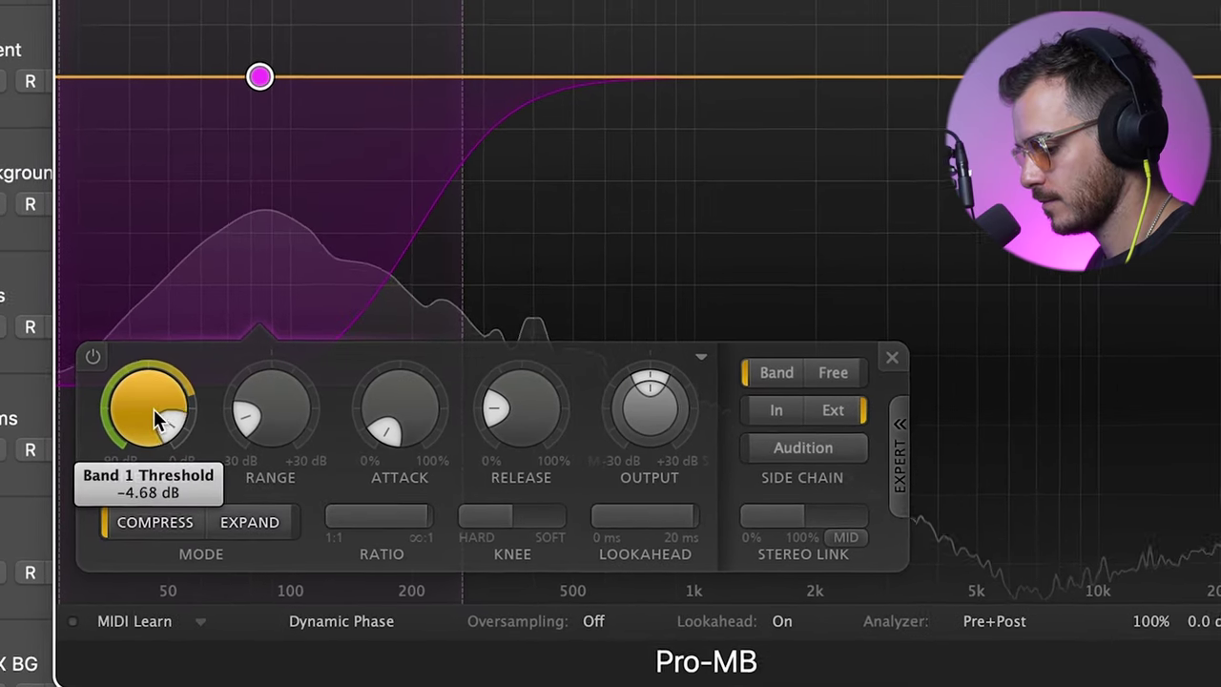
scroll(162, 419, "down", 14)
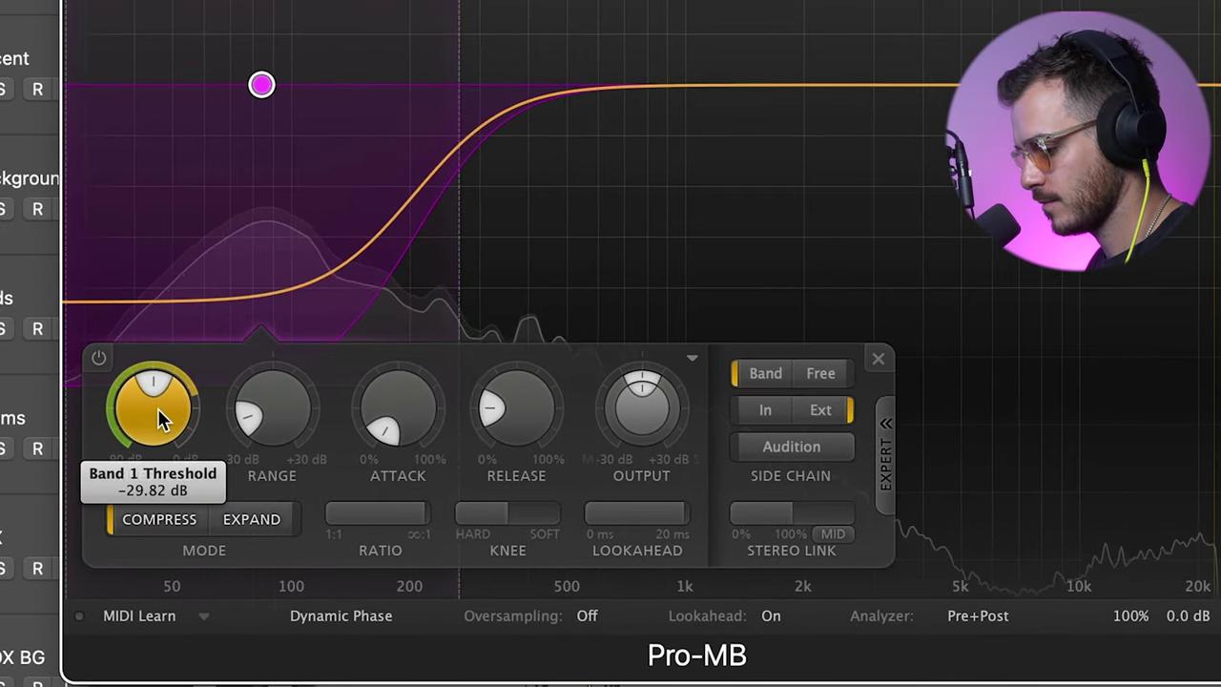
scroll(158, 408, "up", 3)
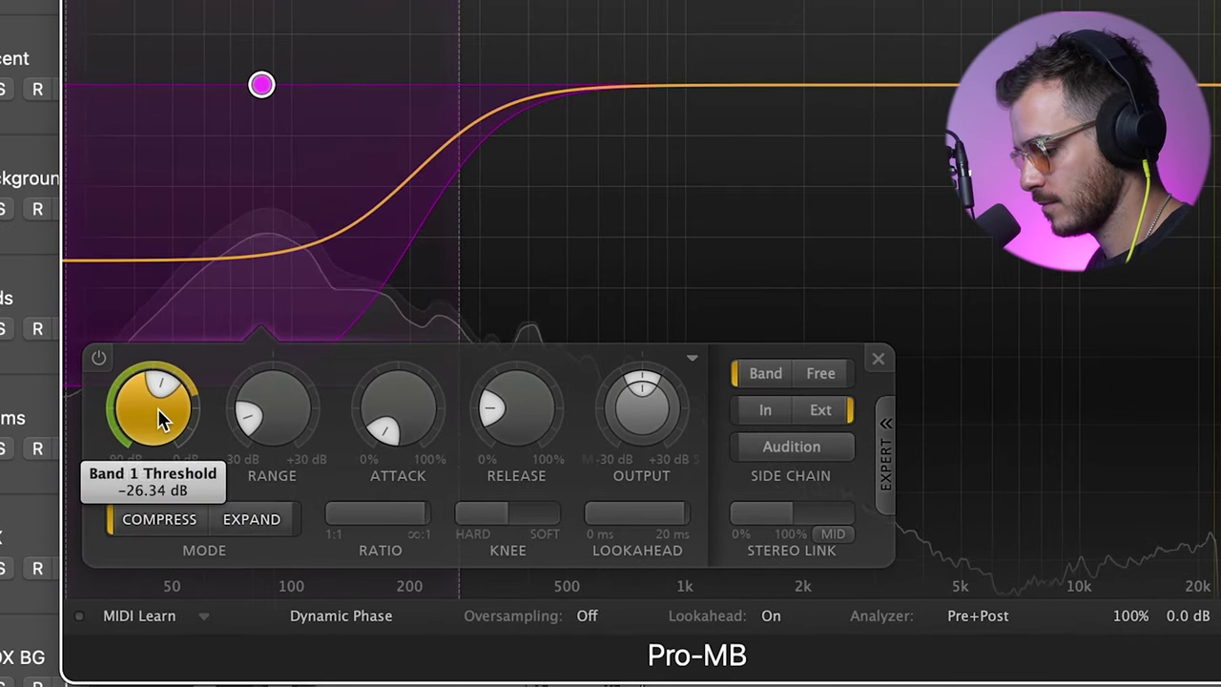
scroll(157, 408, "down", 3)
scroll(157, 408, "down", 5)
scroll(157, 408, "up", 1)
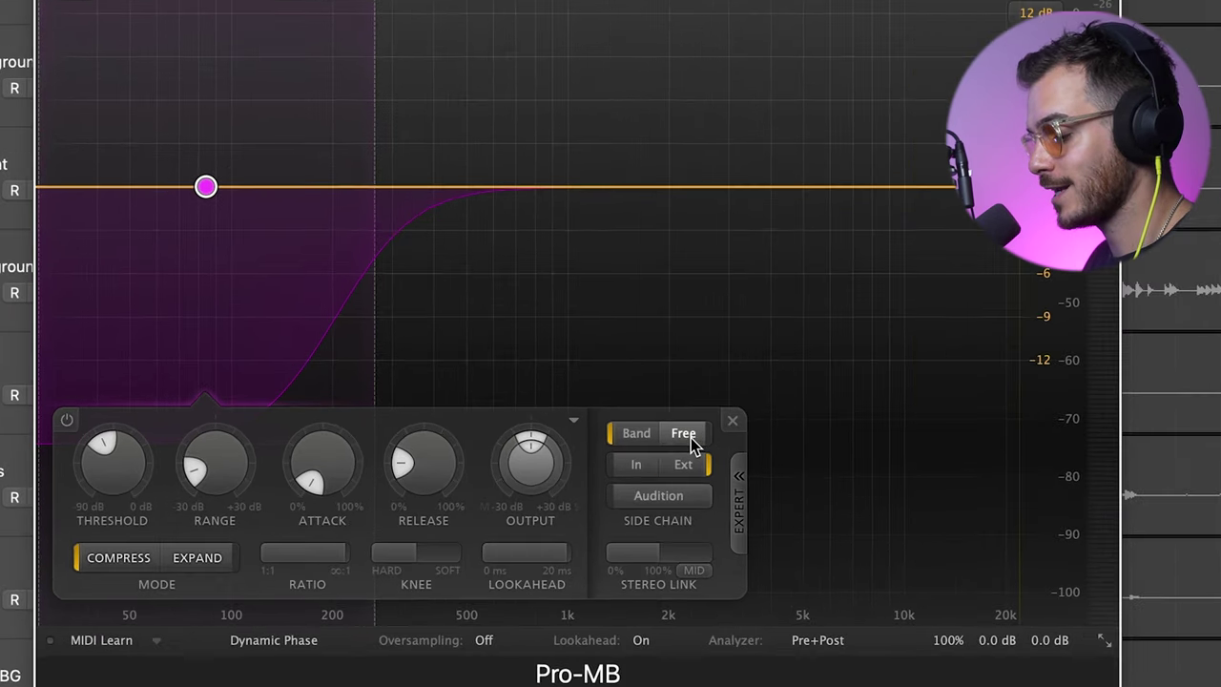
Step: Switch the low band's side-chain to a Free range shifted higher and settle release near 36%
left_click(568, 474)
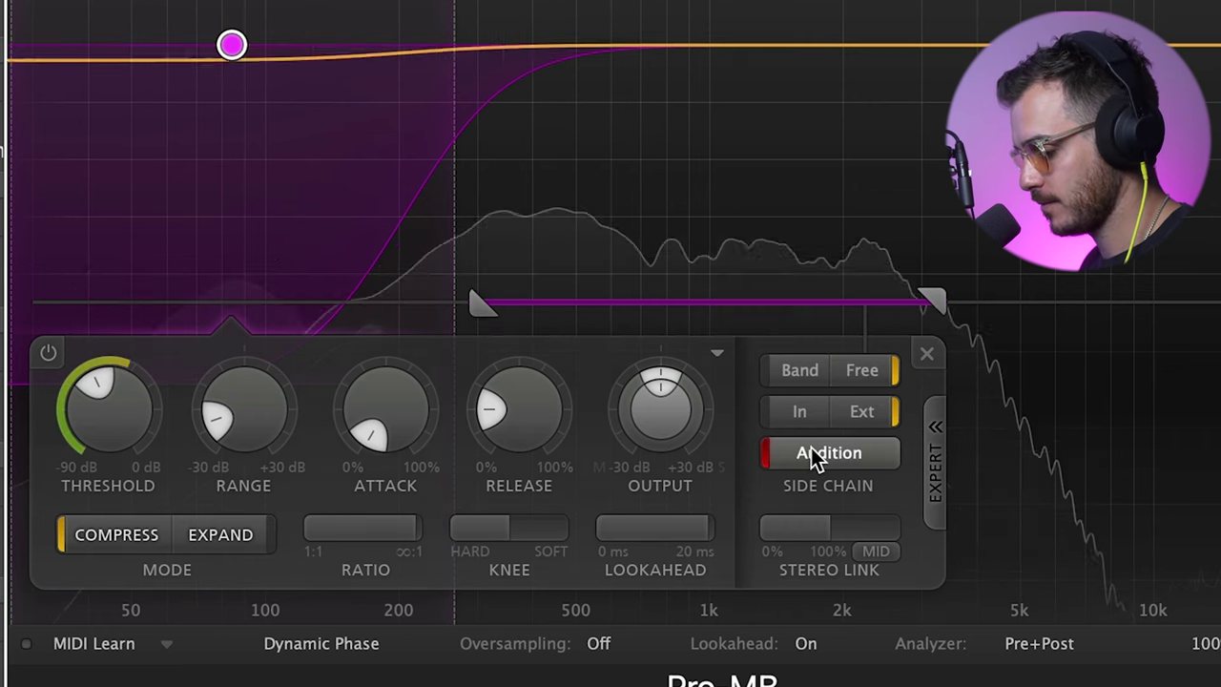
left_click_drag(611, 300, 717, 296)
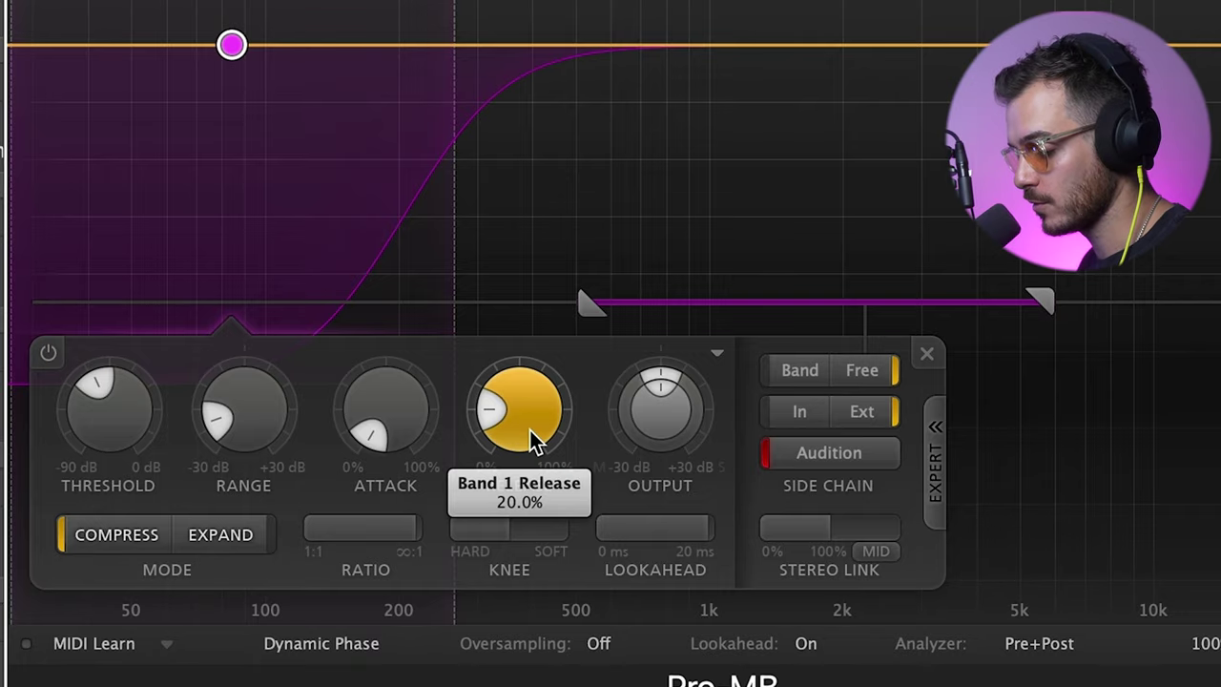
left_click_drag(531, 437, 529, 493)
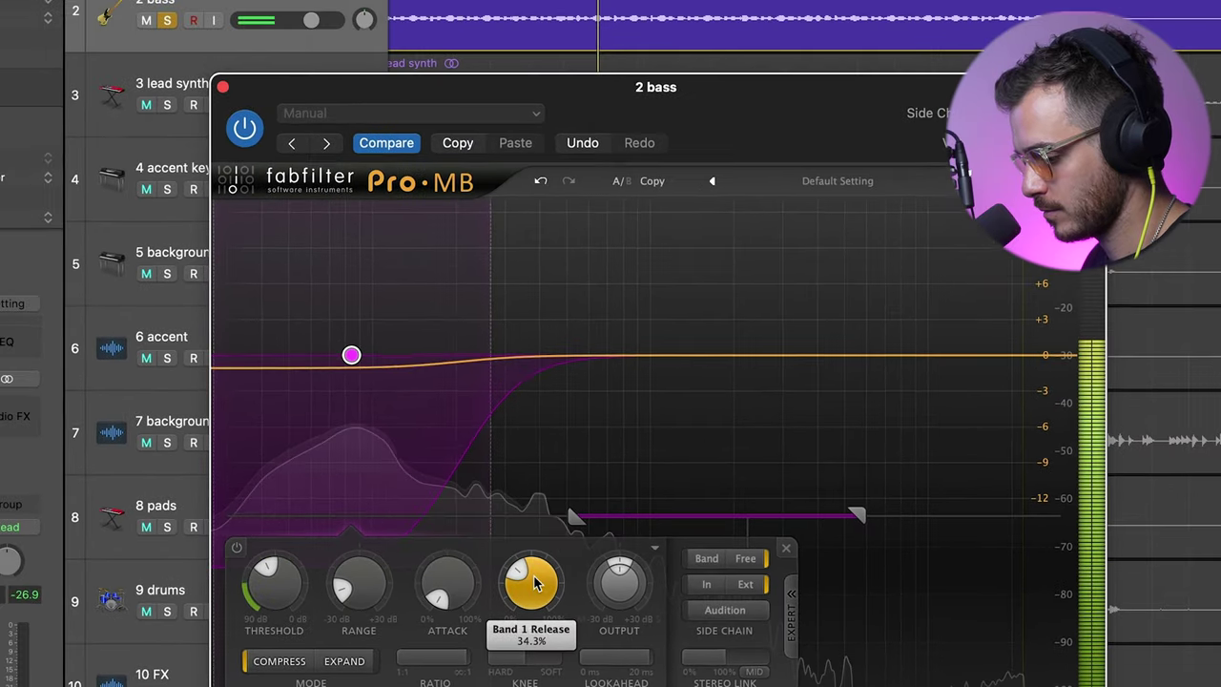
left_click_drag(534, 583, 550, 652)
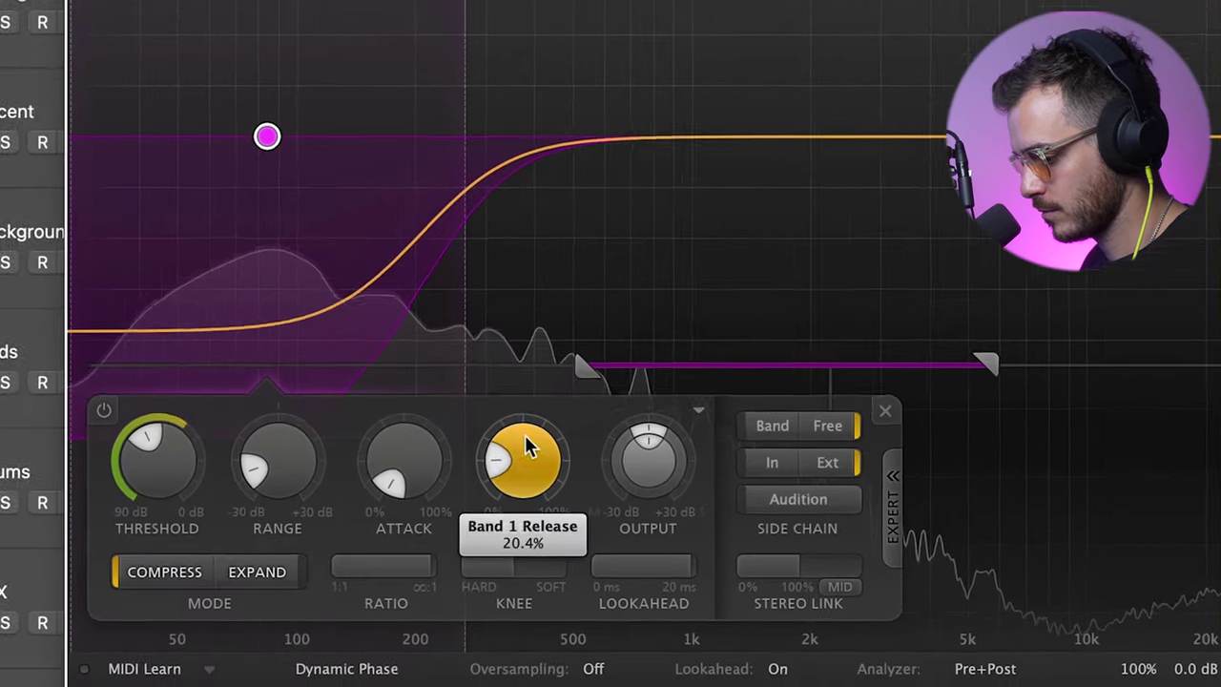
left_click_drag(525, 448, 512, 229)
left_click_drag(507, 151, 515, 456)
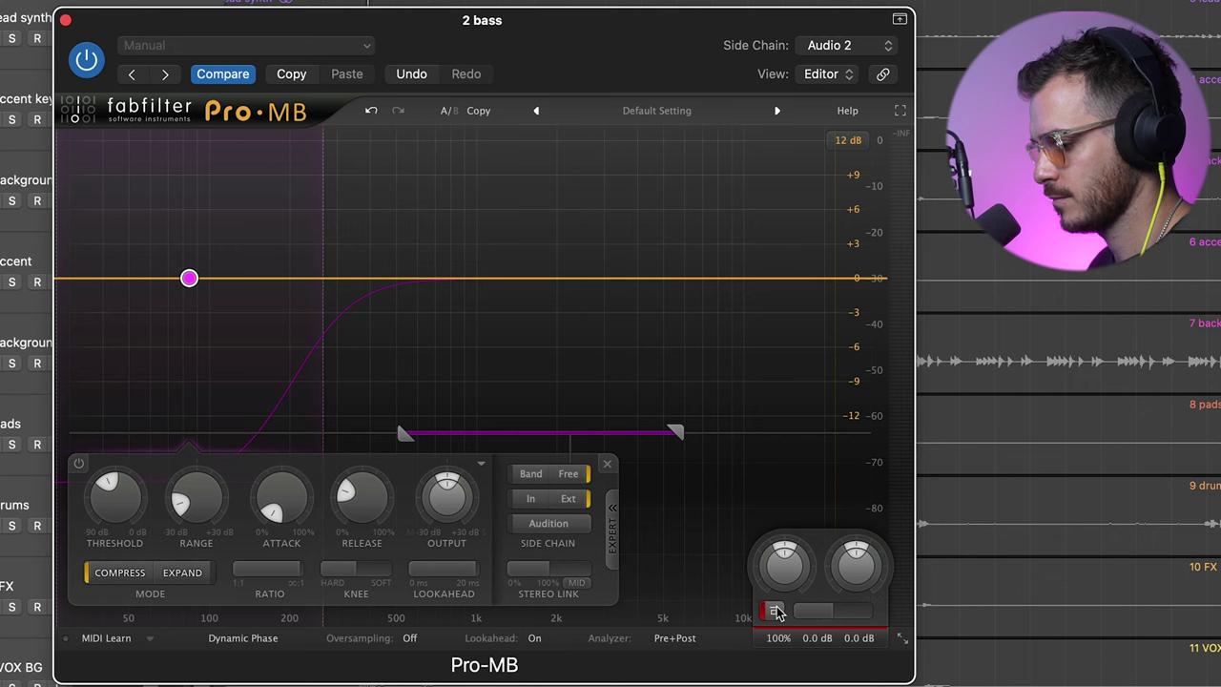
Step: Play the bass and A/B the Pro-MB bypass twice, leaving the plugin on
key("space")
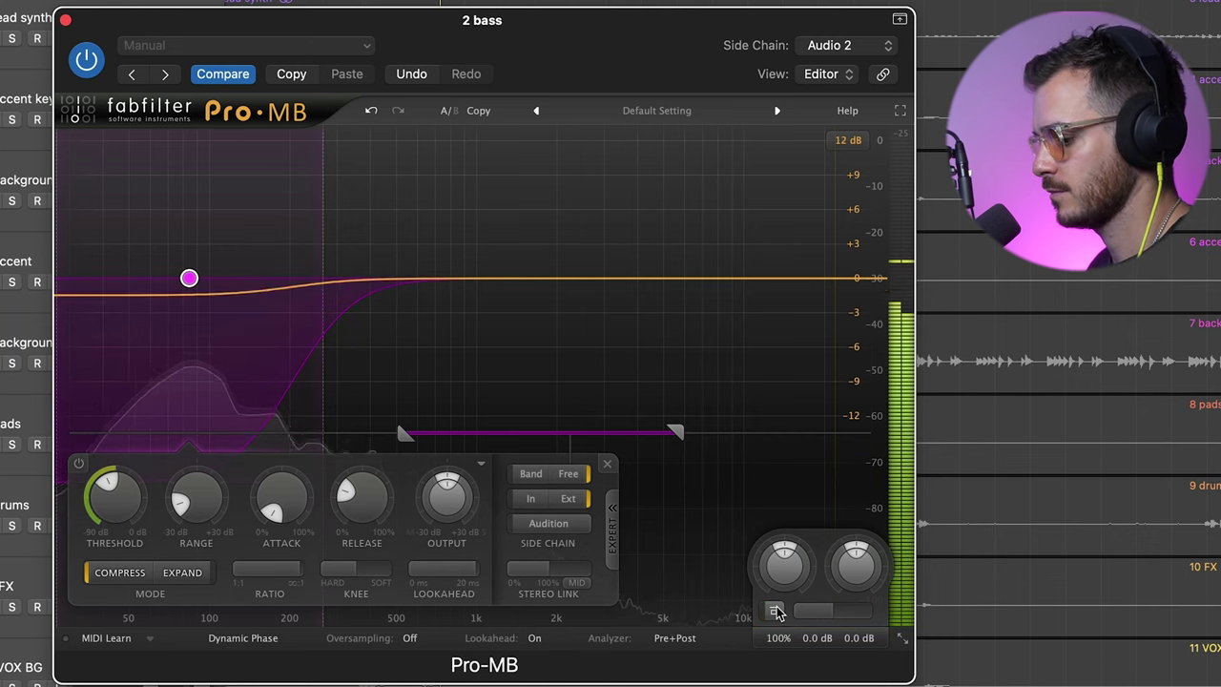
left_click(775, 610)
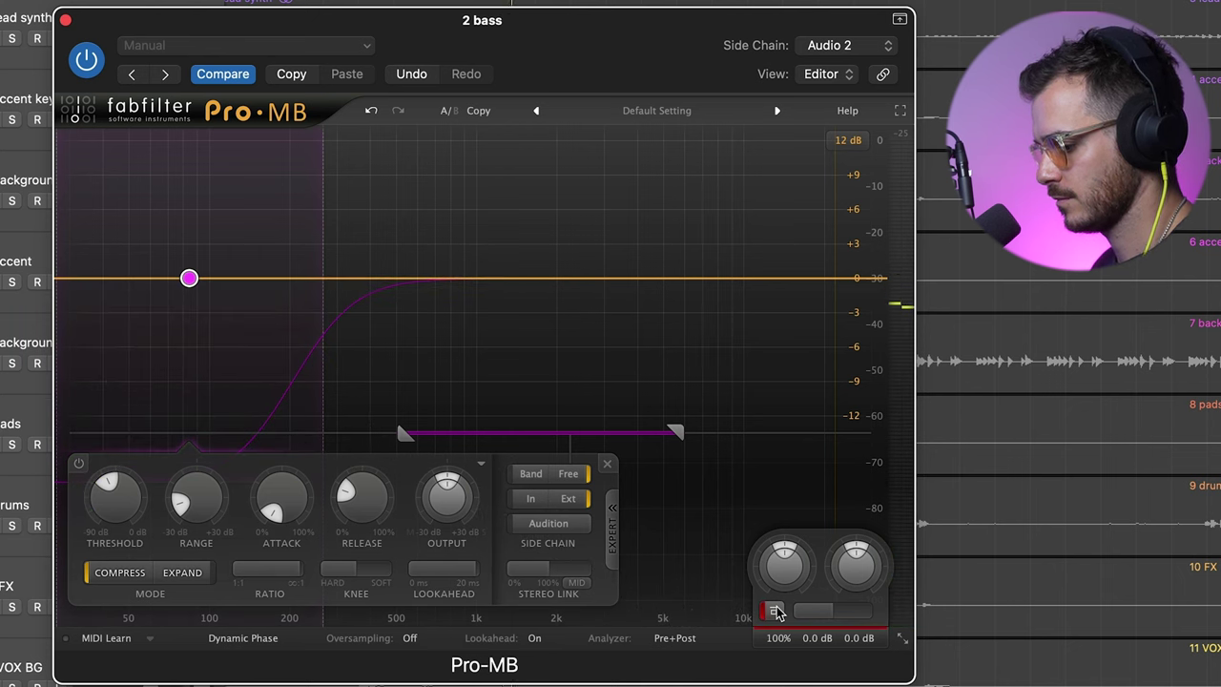
left_click(775, 610)
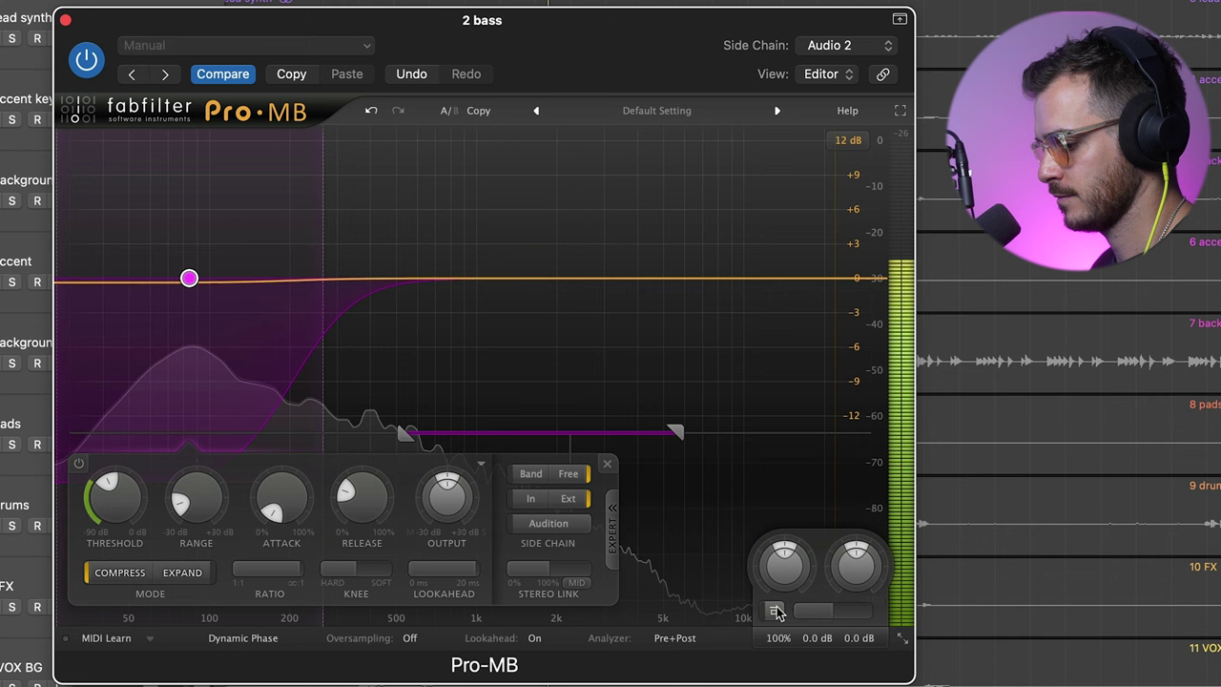
left_click(775, 610)
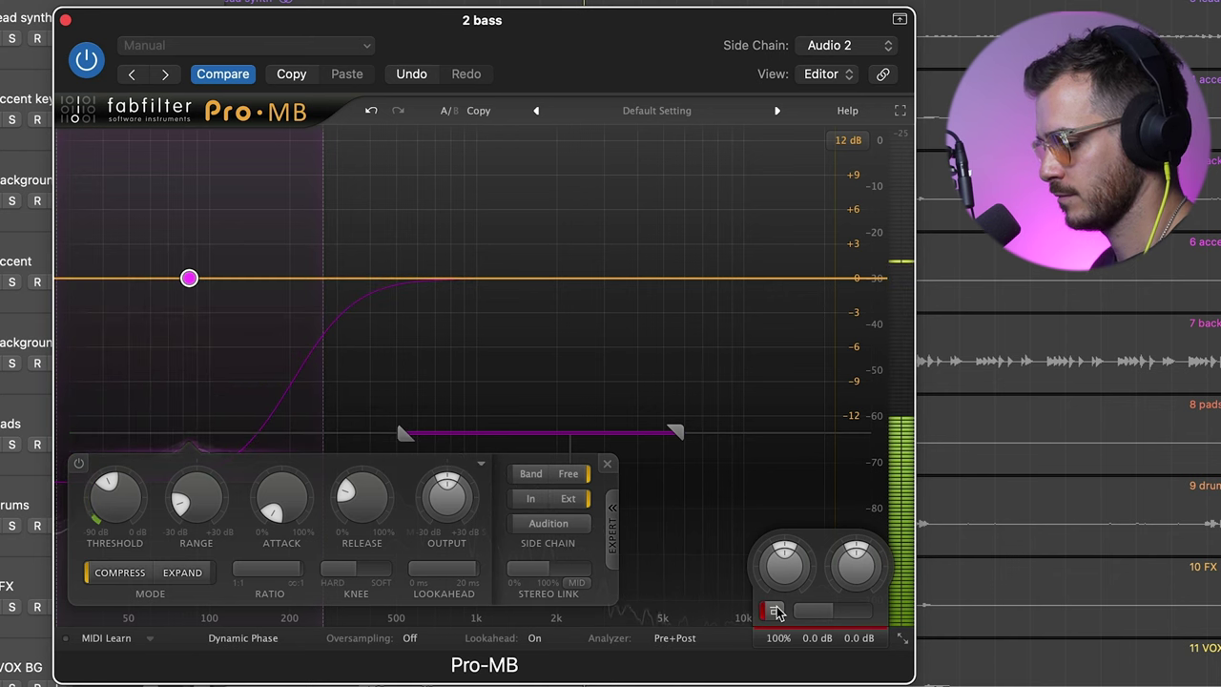
left_click(774, 610)
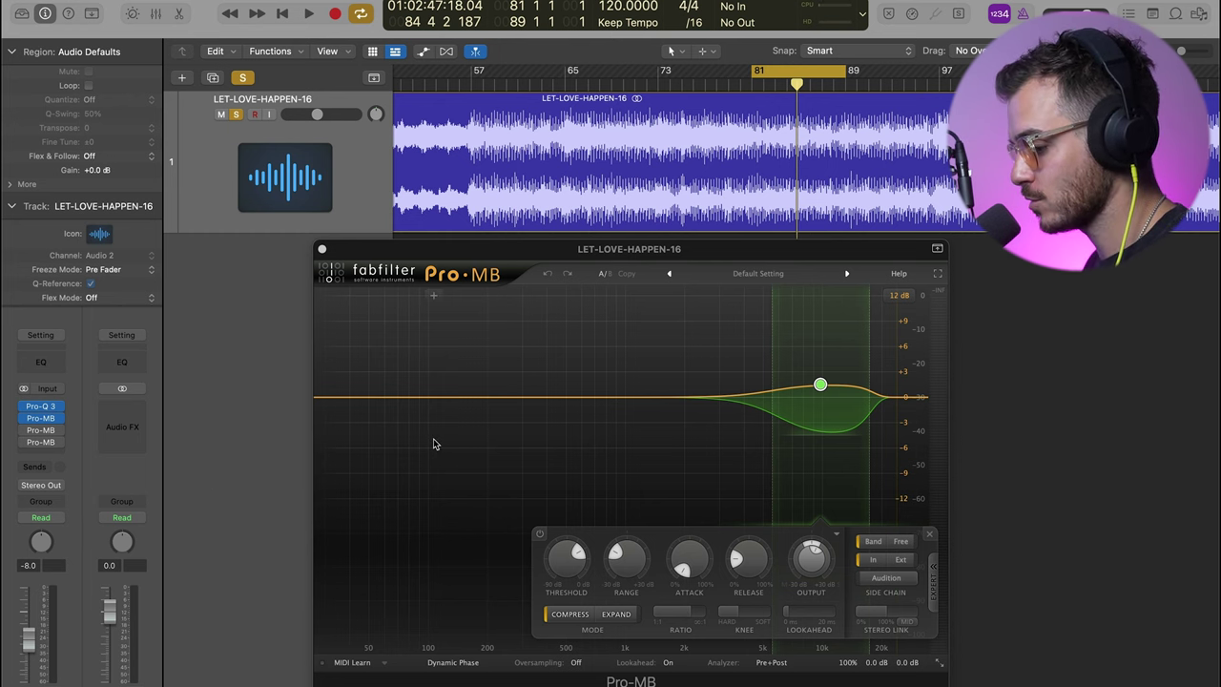
Step: Play the LET-LOVE-HAPPEN-16 reference, reveal Pro-MB's output level controls, then stop playback
key("space")
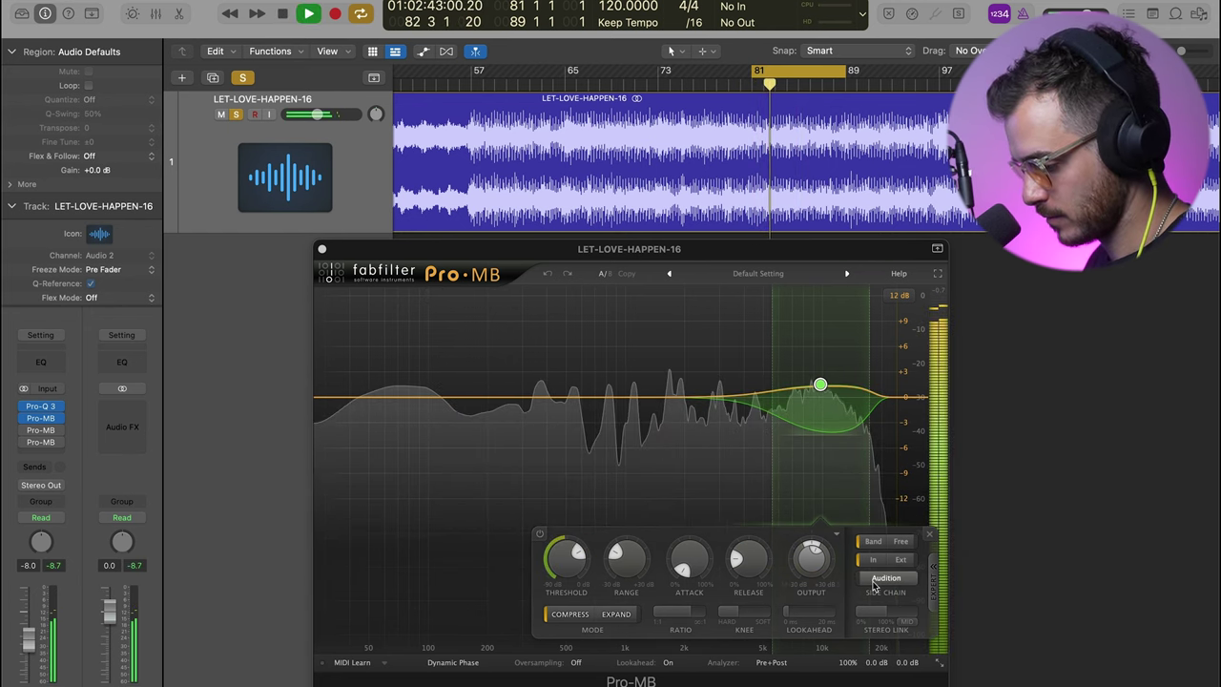
left_click(843, 644)
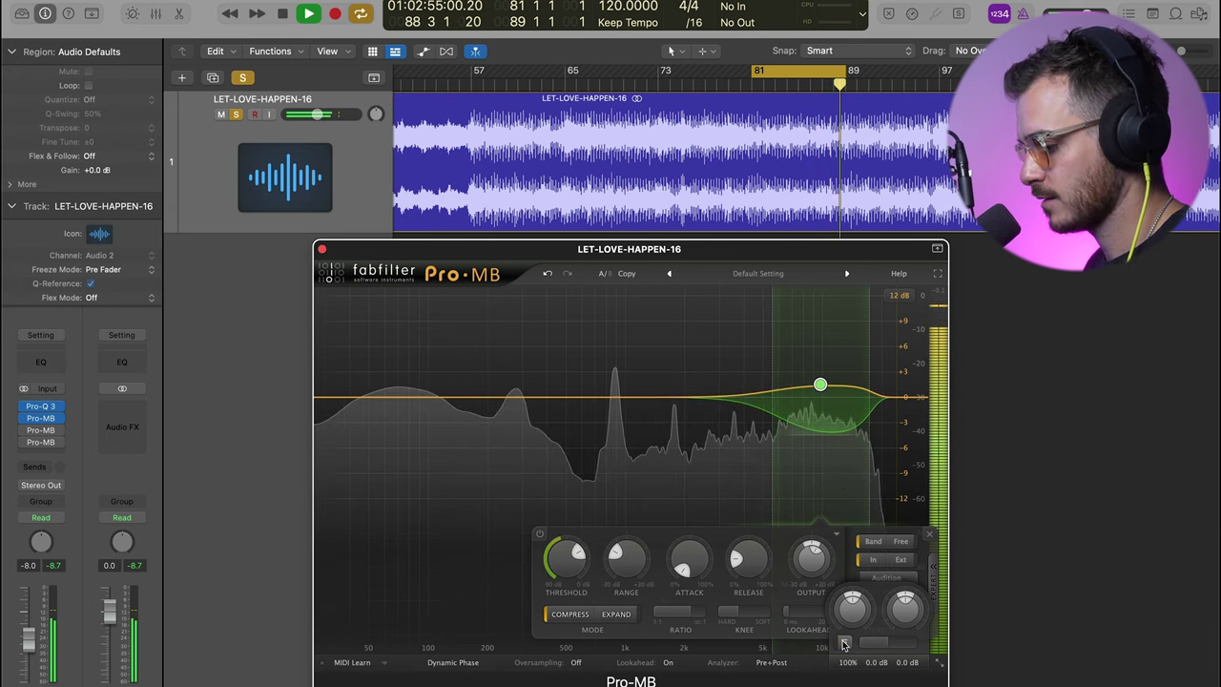
key("space")
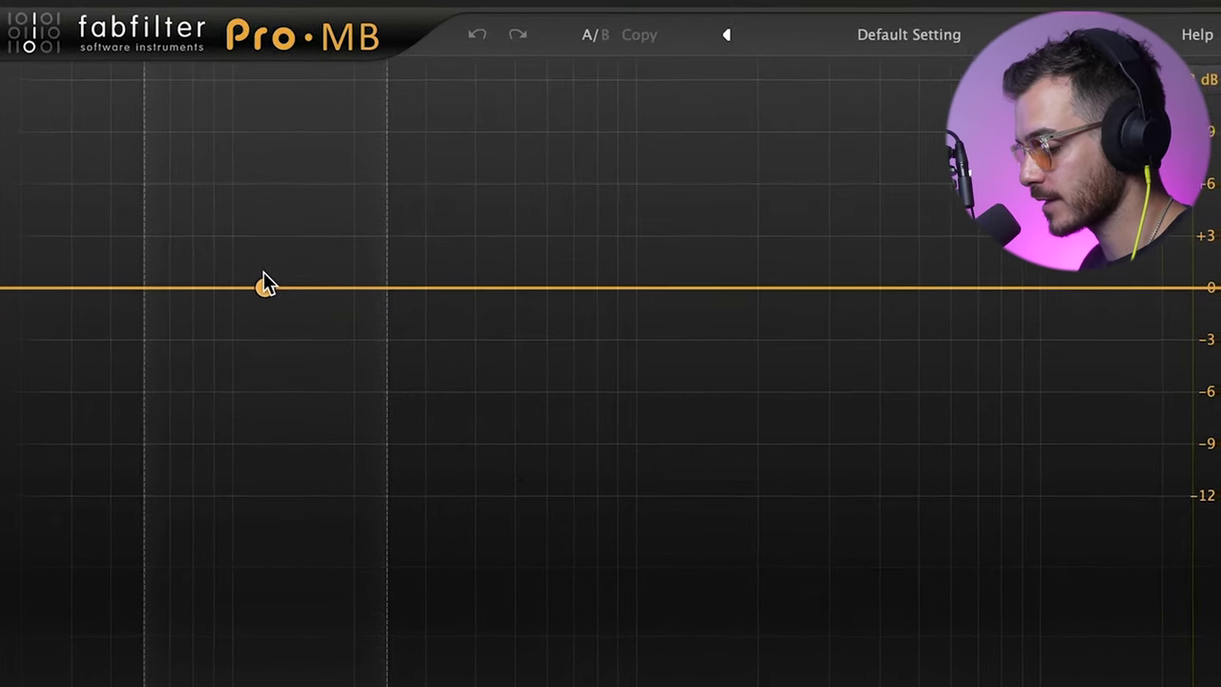
Step: Add a new low band with 48 dB/oct slopes and a narrow width
left_click(241, 274)
mouse_move(275, 307)
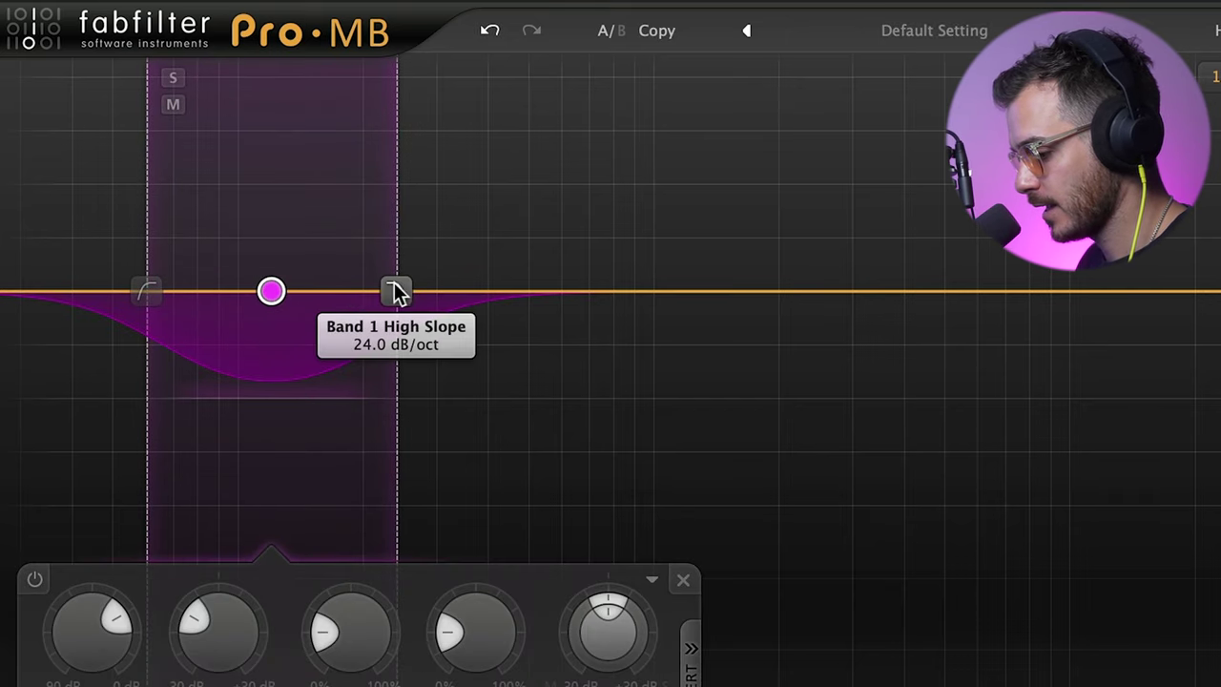
scroll(392, 282, "down", 8)
scroll(392, 285, "up", 10)
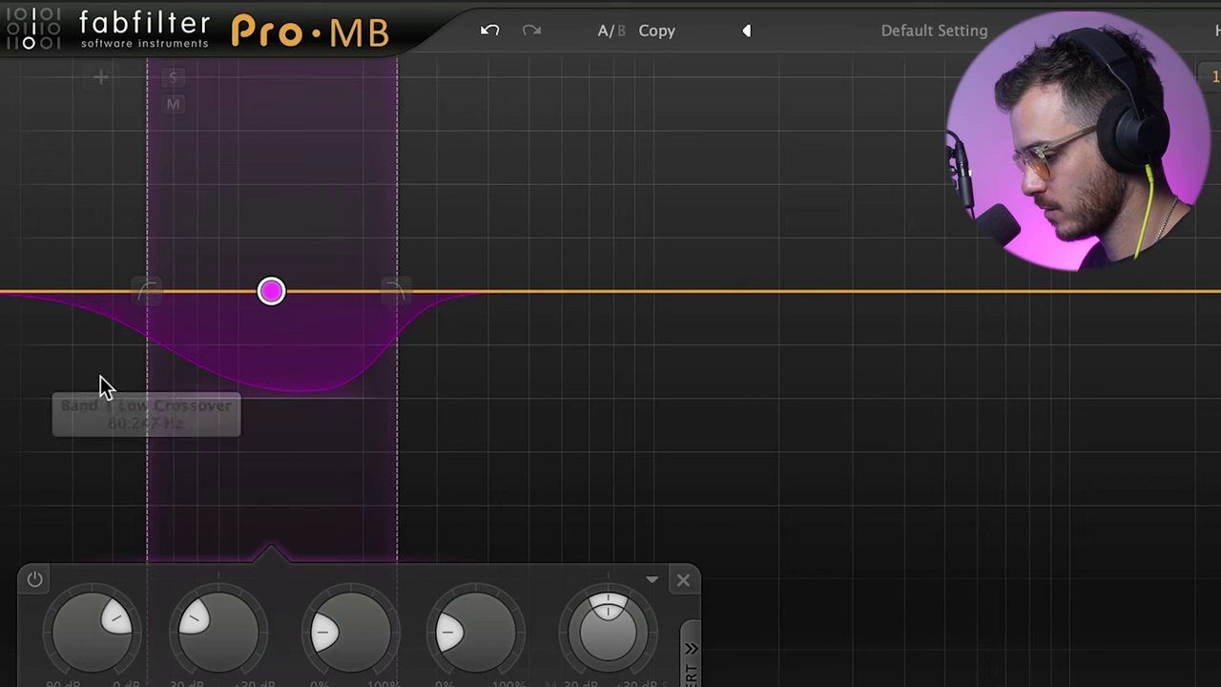
mouse_move(147, 289)
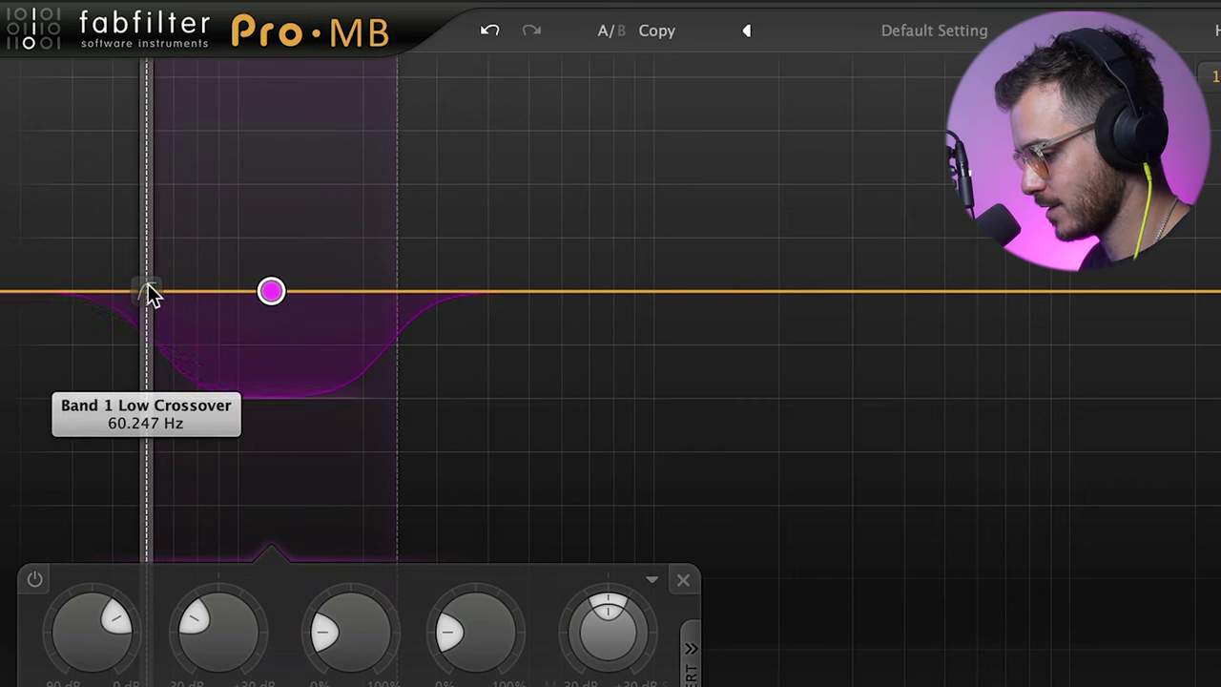
scroll(153, 289, "up", 6)
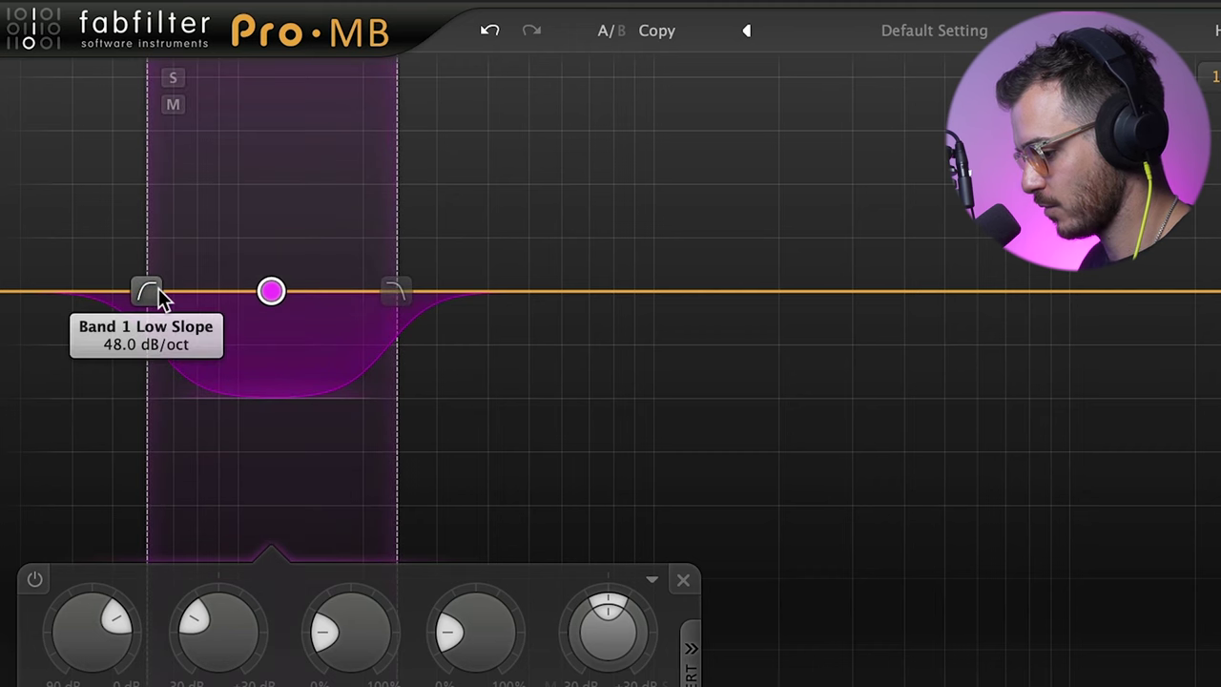
scroll(273, 293, "down", 5)
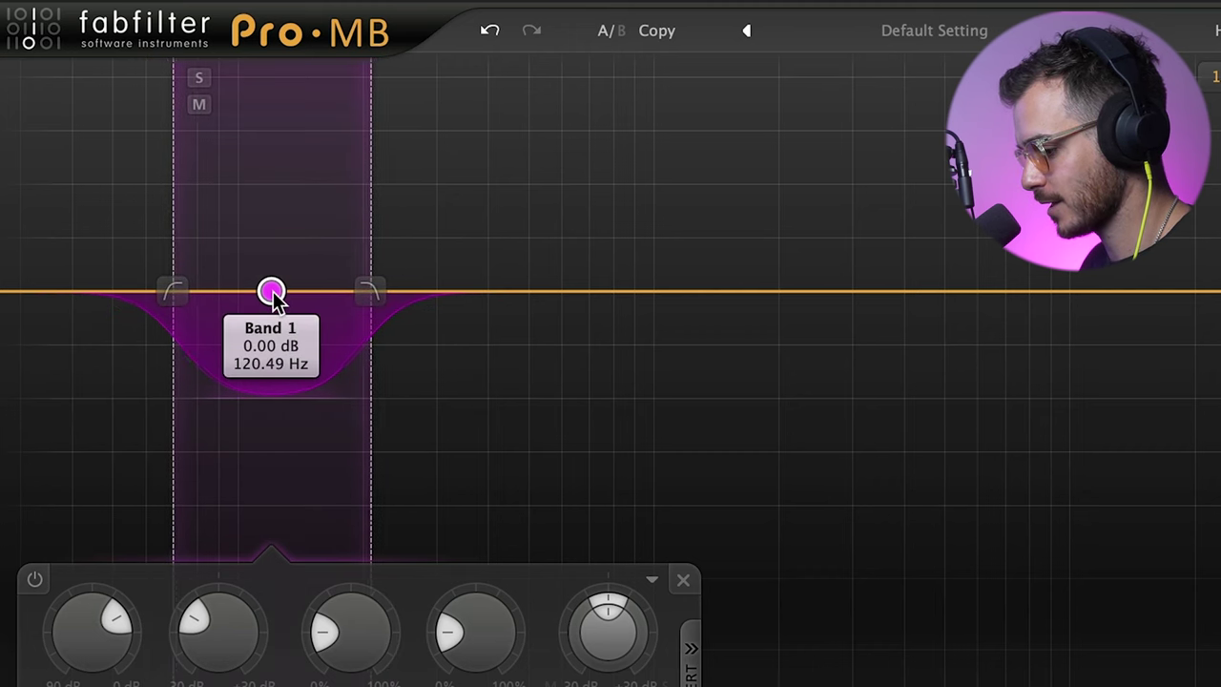
scroll(273, 293, "down", 4)
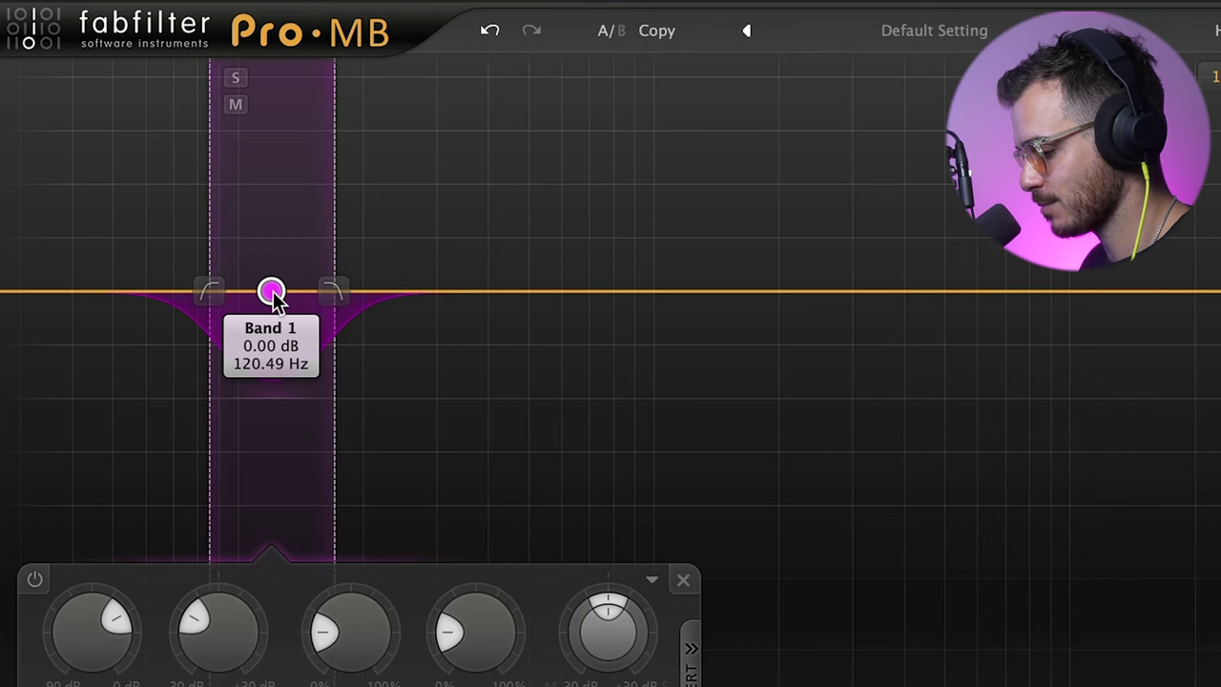
Step: Solo the new band and centre it near 64 Hz
left_click(235, 78)
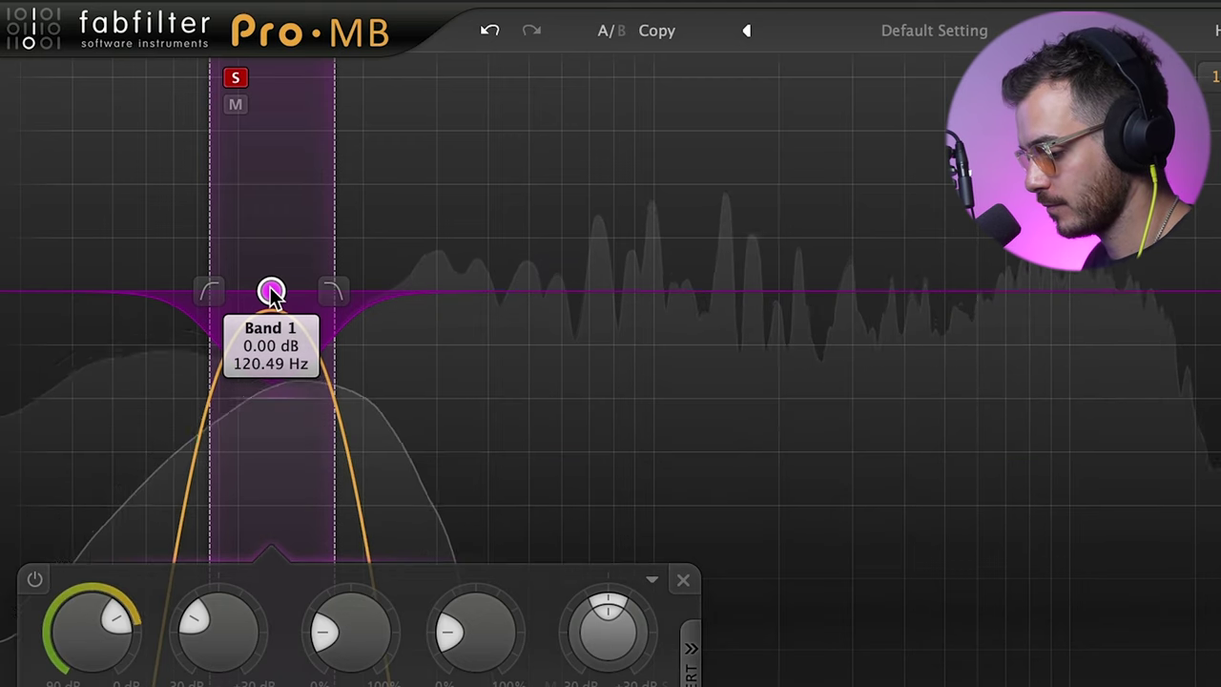
left_click_drag(270, 293, 159, 288)
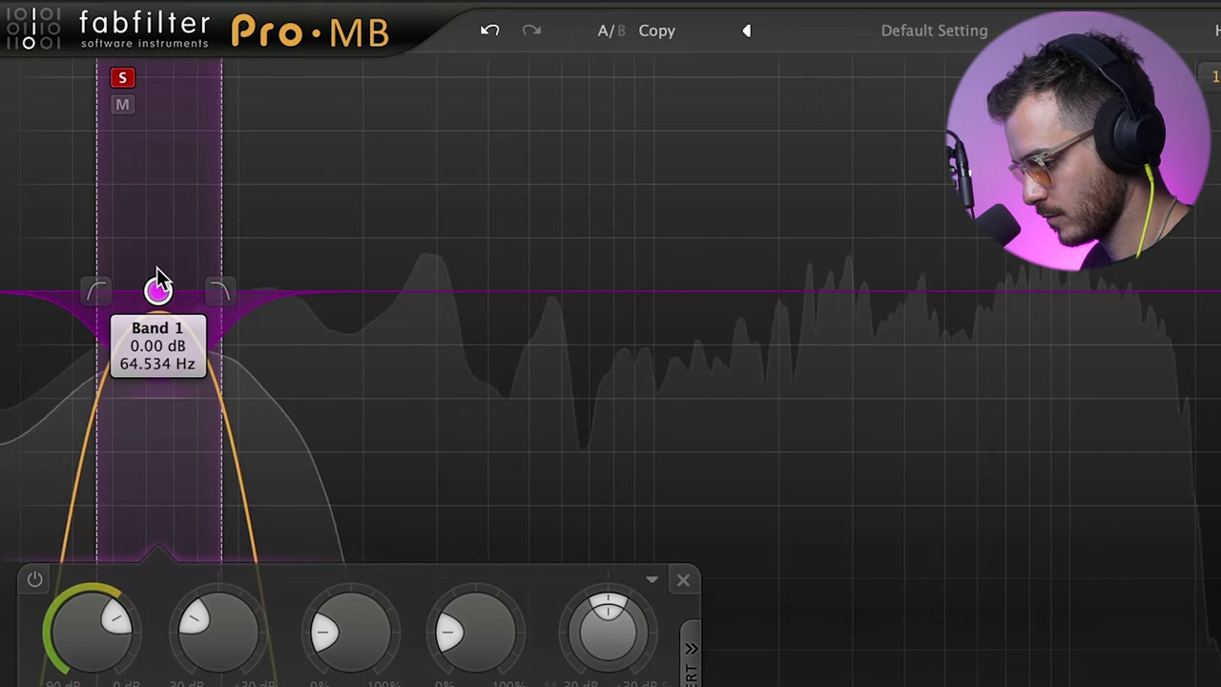
mouse_move(159, 288)
left_mouse_down()
mouse_move(170, 288)
mouse_move(156, 288)
left_mouse_up()
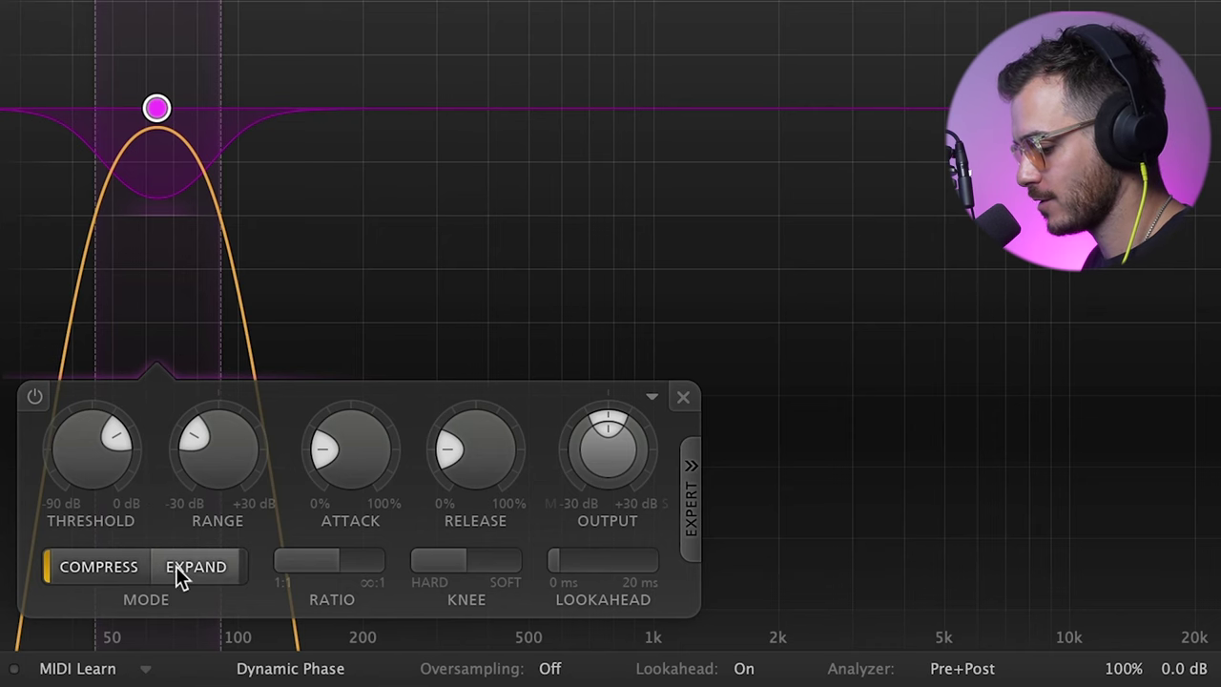
Step: Switch band 1 to Expand mode and raise its range to +1.23 dB
left_click(176, 566)
left_click_drag(244, 466, 229, 445)
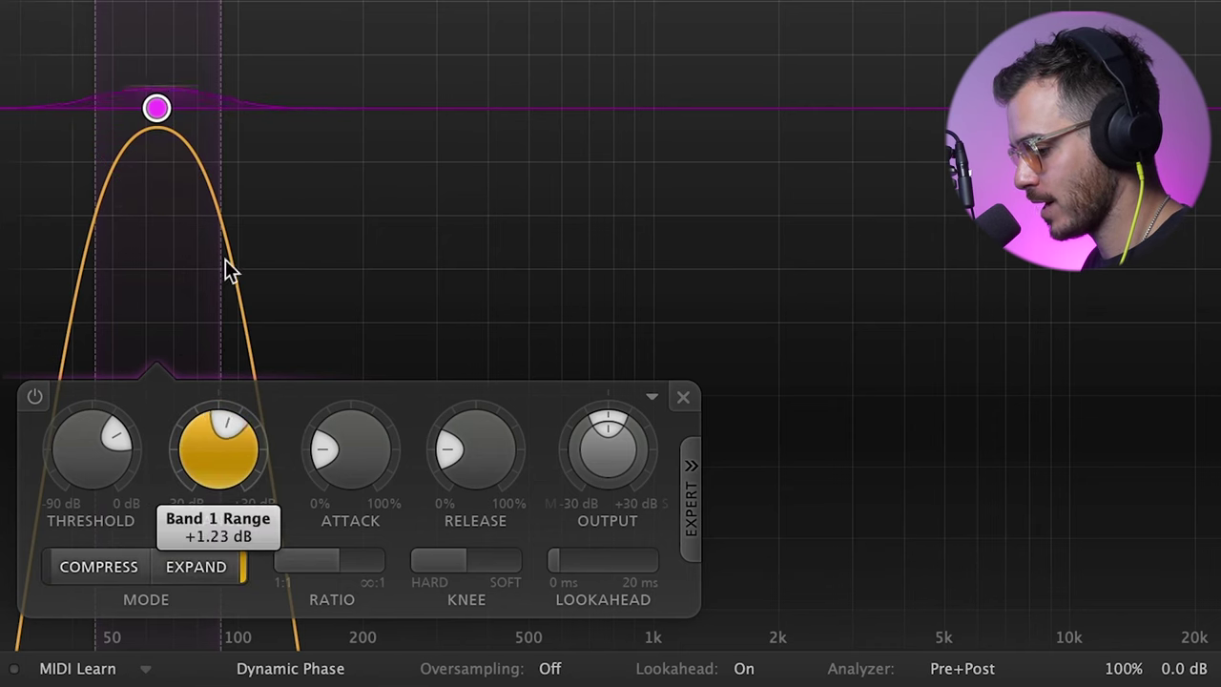
Step: Give band 1 about +5.5 dB range, 0% attack, 12.5% release and a 16.66 dB knee
left_click_drag(236, 169, 234, 156)
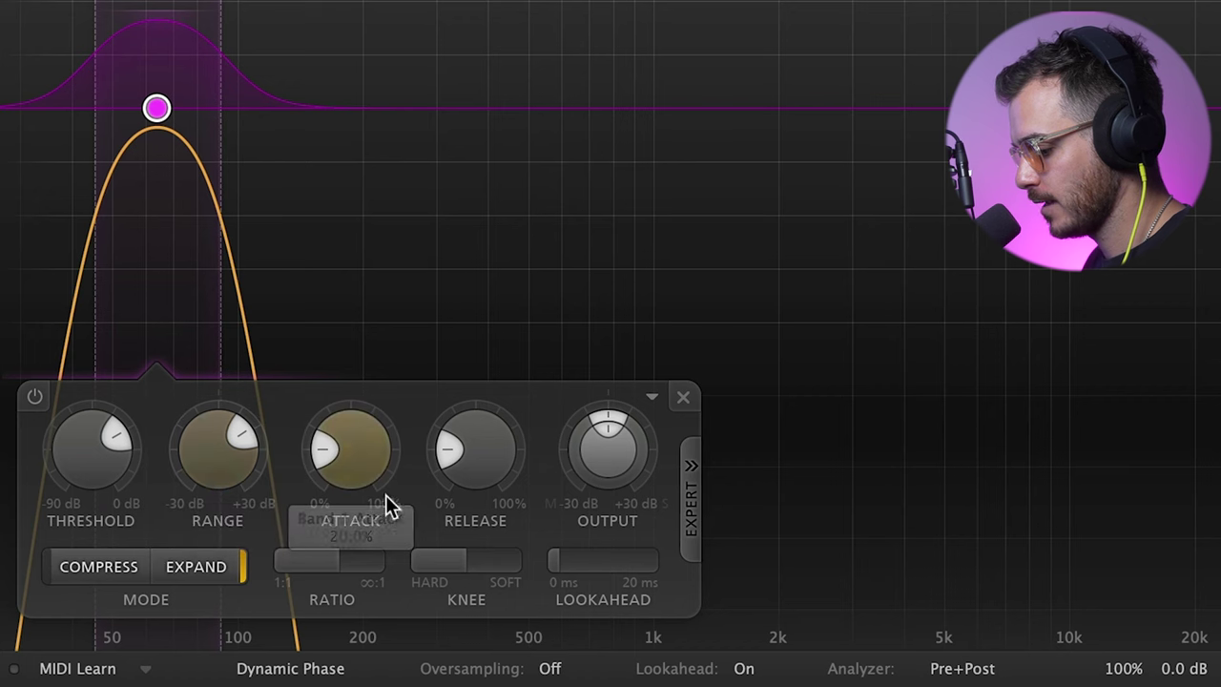
left_click_drag(384, 506, 372, 540)
left_click_drag(469, 464, 481, 456)
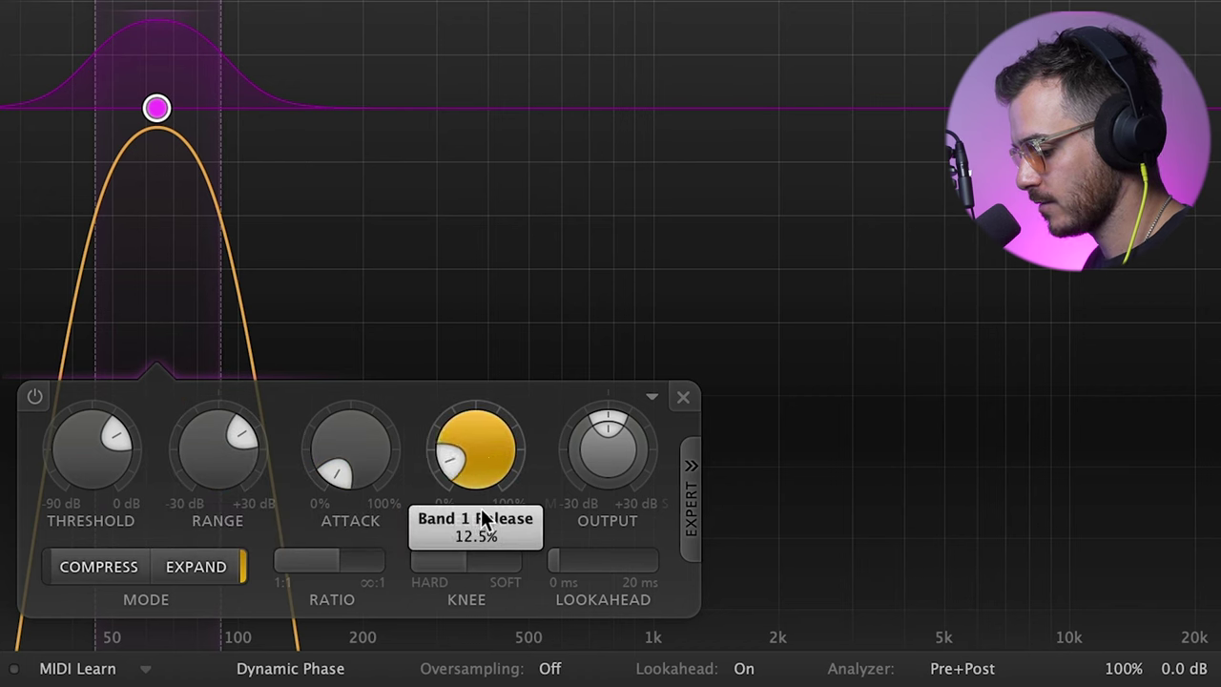
left_click_drag(481, 518, 480, 518)
left_click_drag(480, 564, 367, 511)
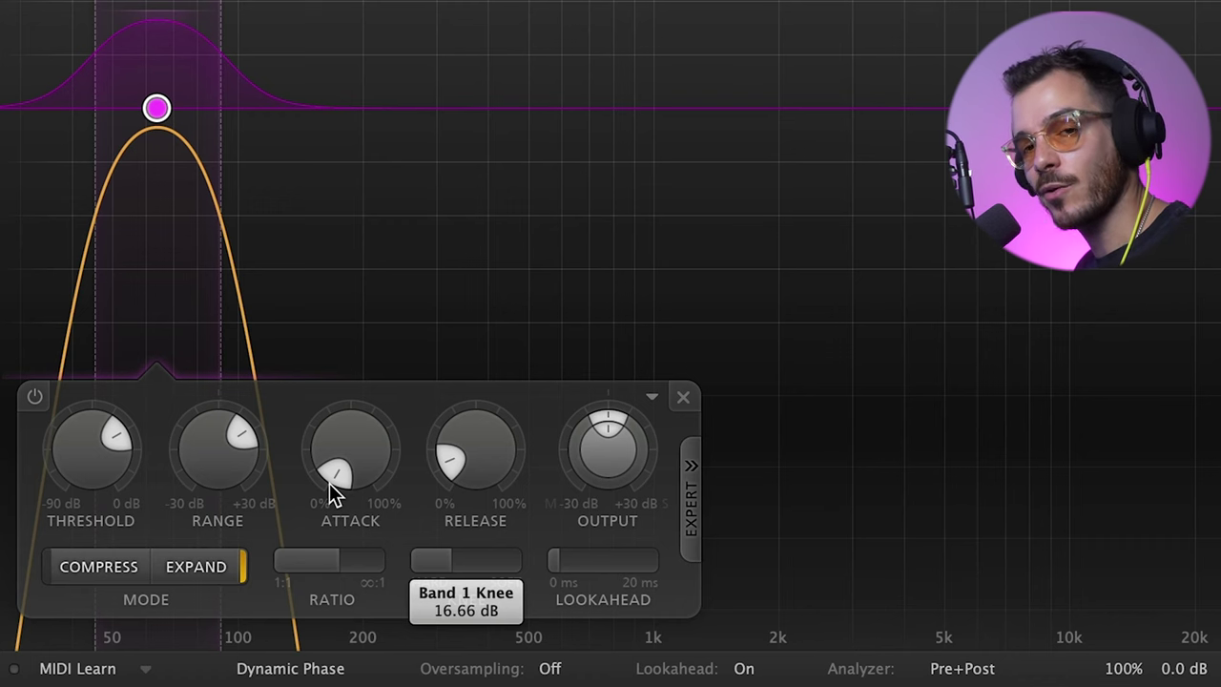
Step: Play and toggle the low band's bypass twice to compare, leaving it active
key("space")
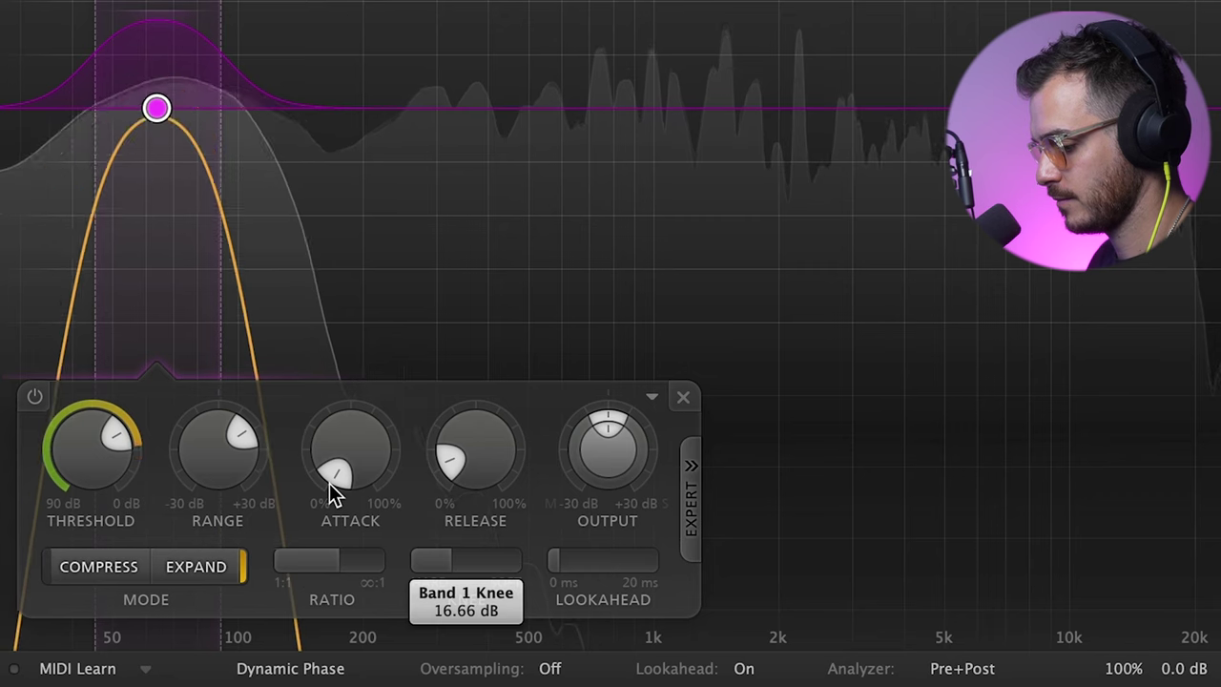
mouse_move(66, 426)
left_click(35, 396)
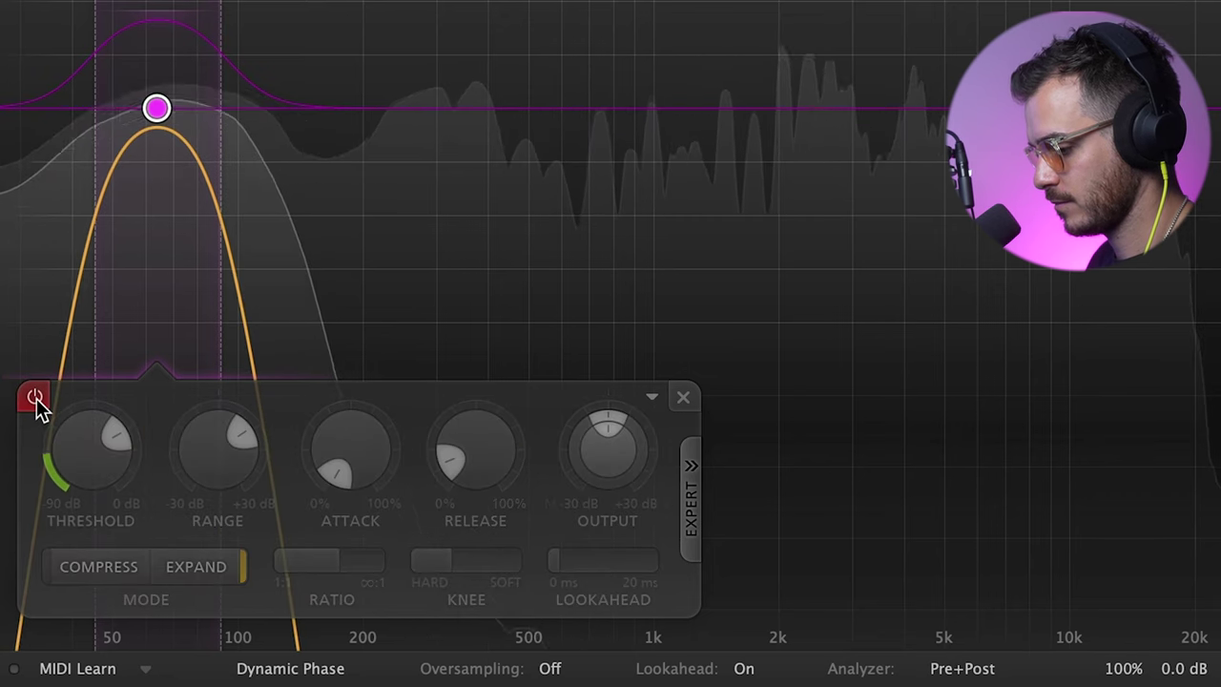
left_click(35, 397)
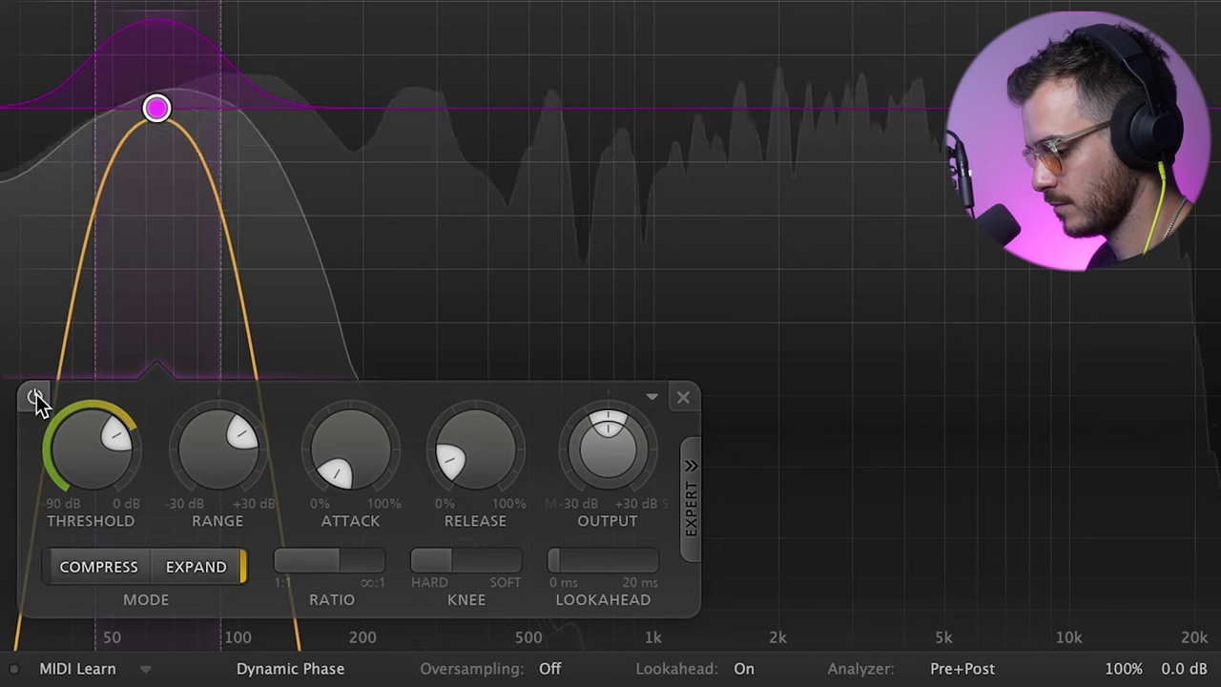
left_click(36, 396)
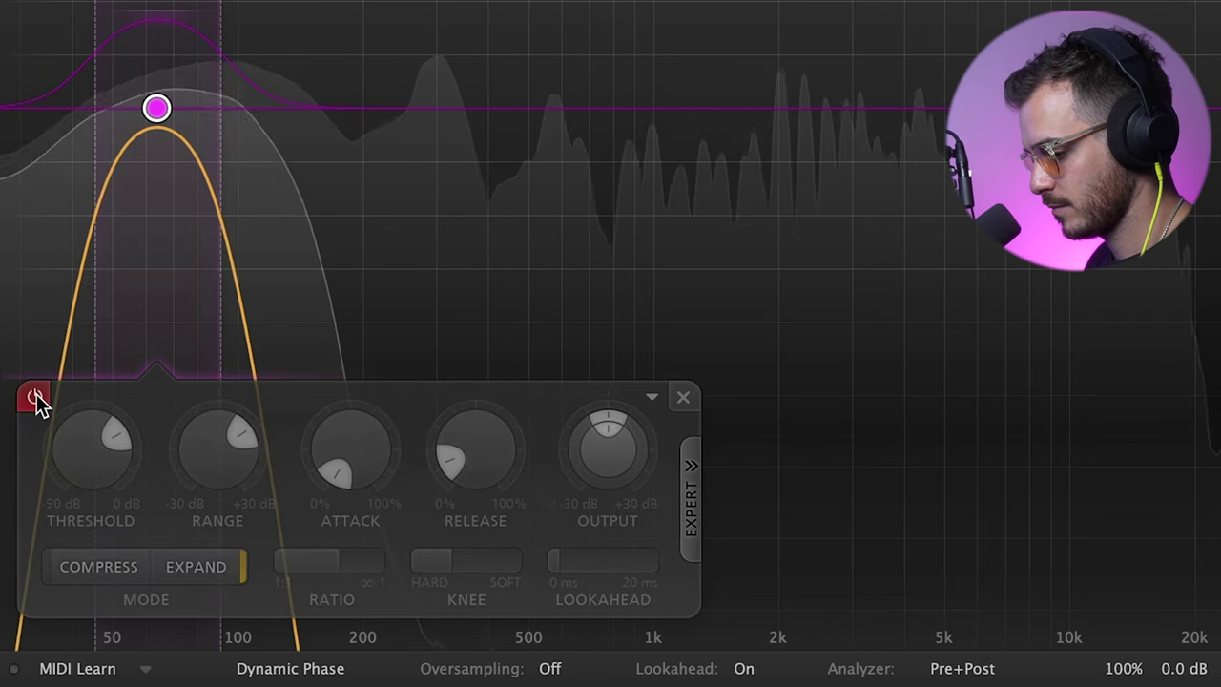
left_click(36, 396)
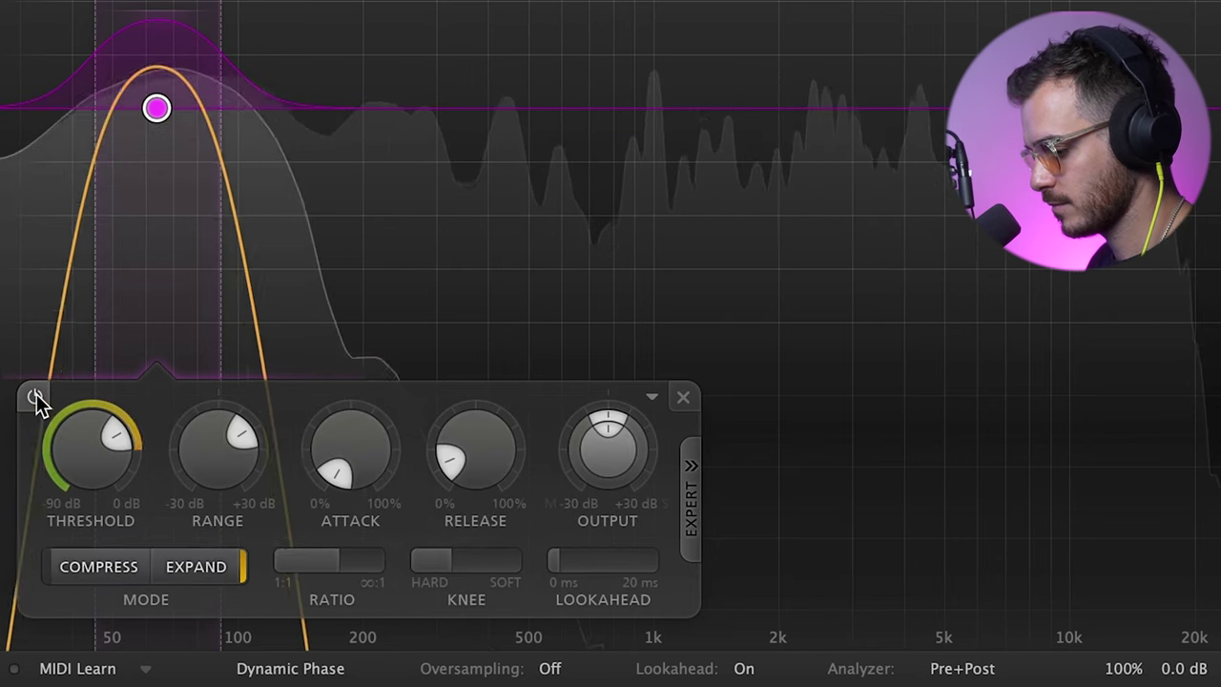
left_click(36, 396)
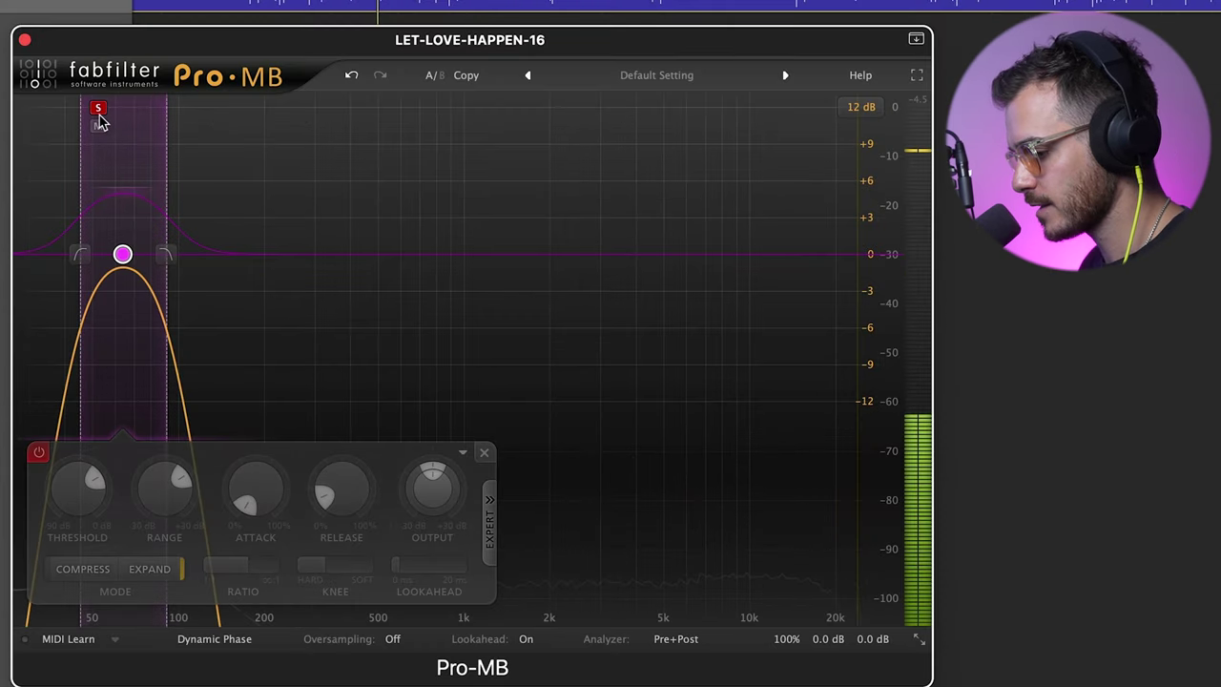
key("space")
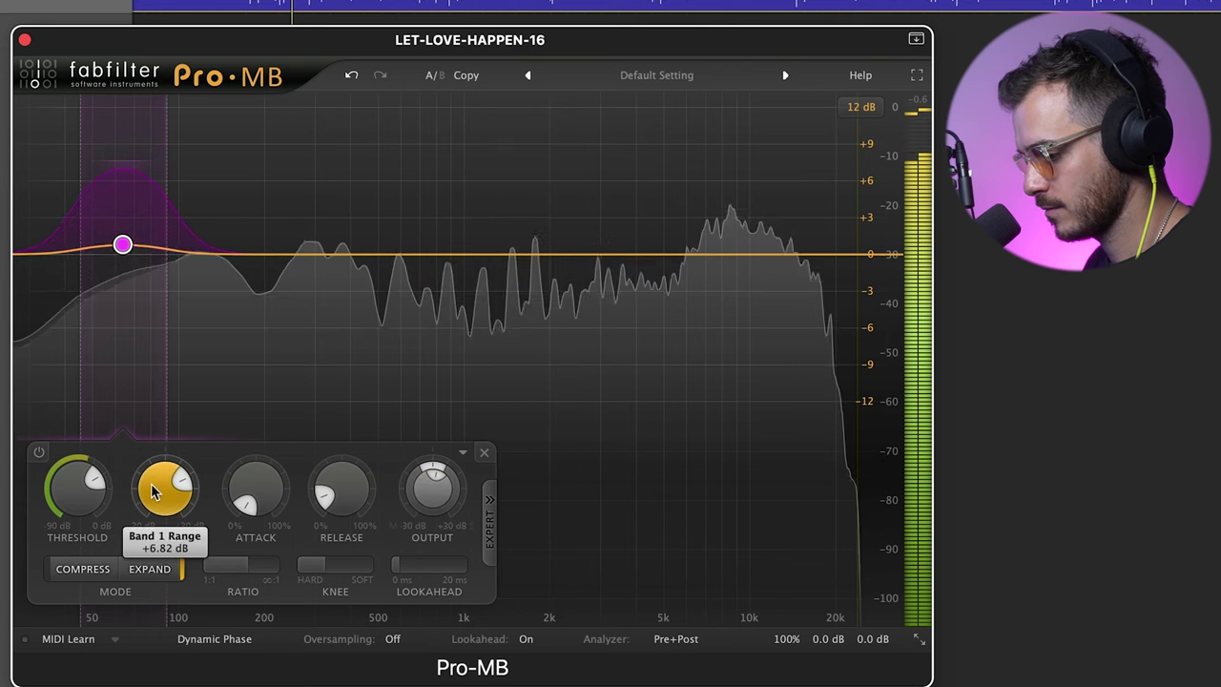
left_click(39, 453)
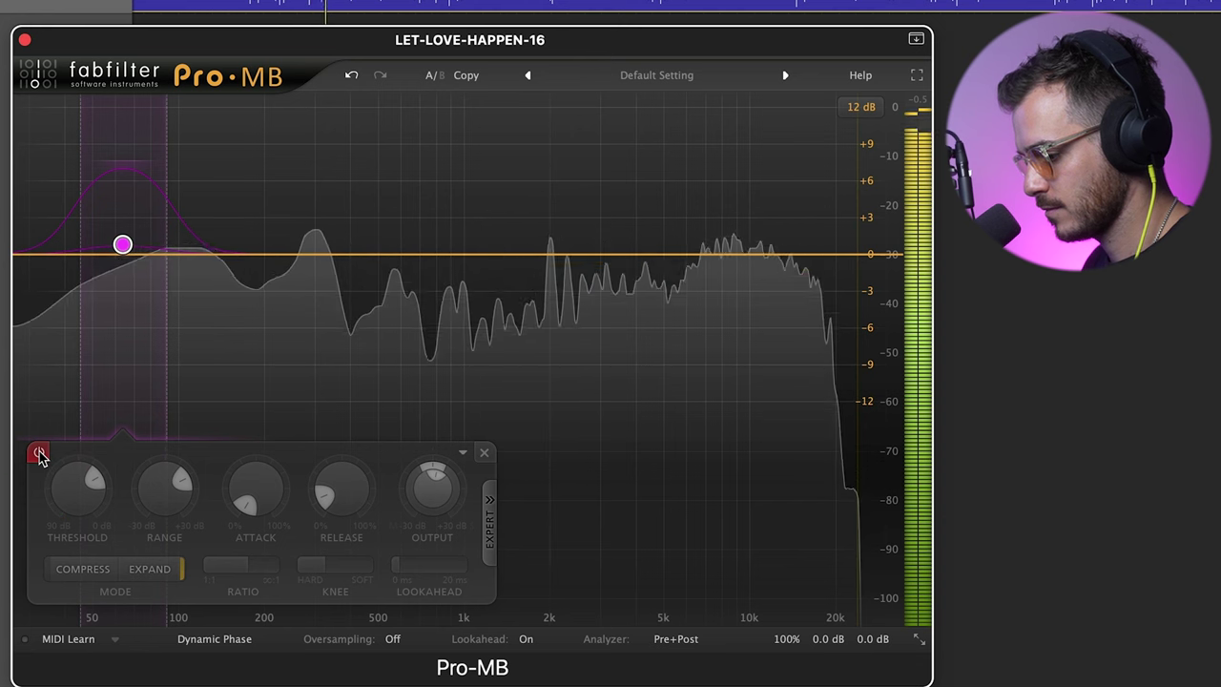
left_click(39, 454)
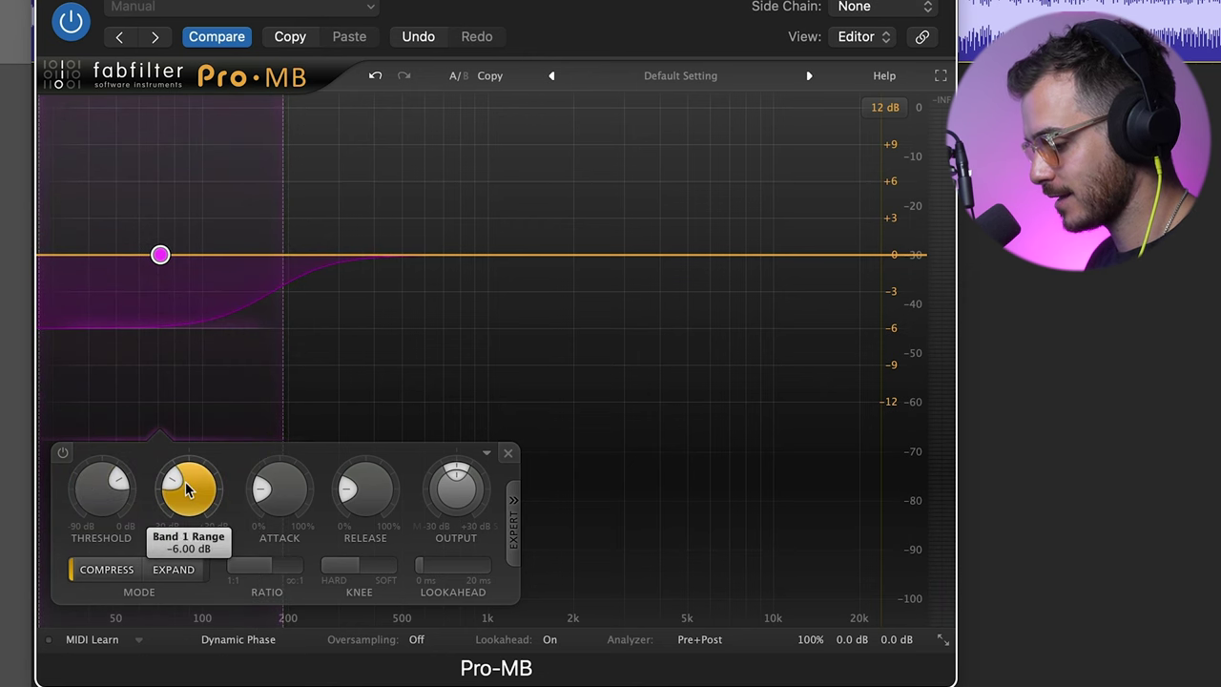
Step: Deepen the low band's range, widen it upward, and set its threshold to -17.04 dB
left_click_drag(188, 492, 188, 540)
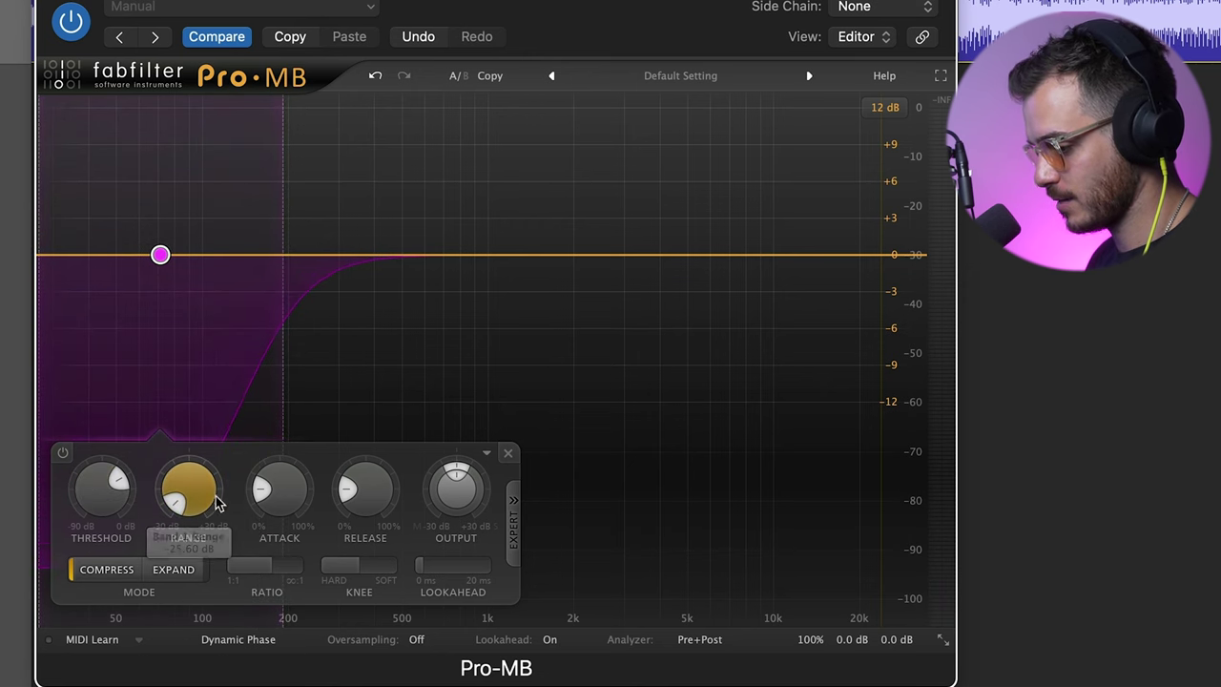
left_click_drag(283, 190, 325, 194)
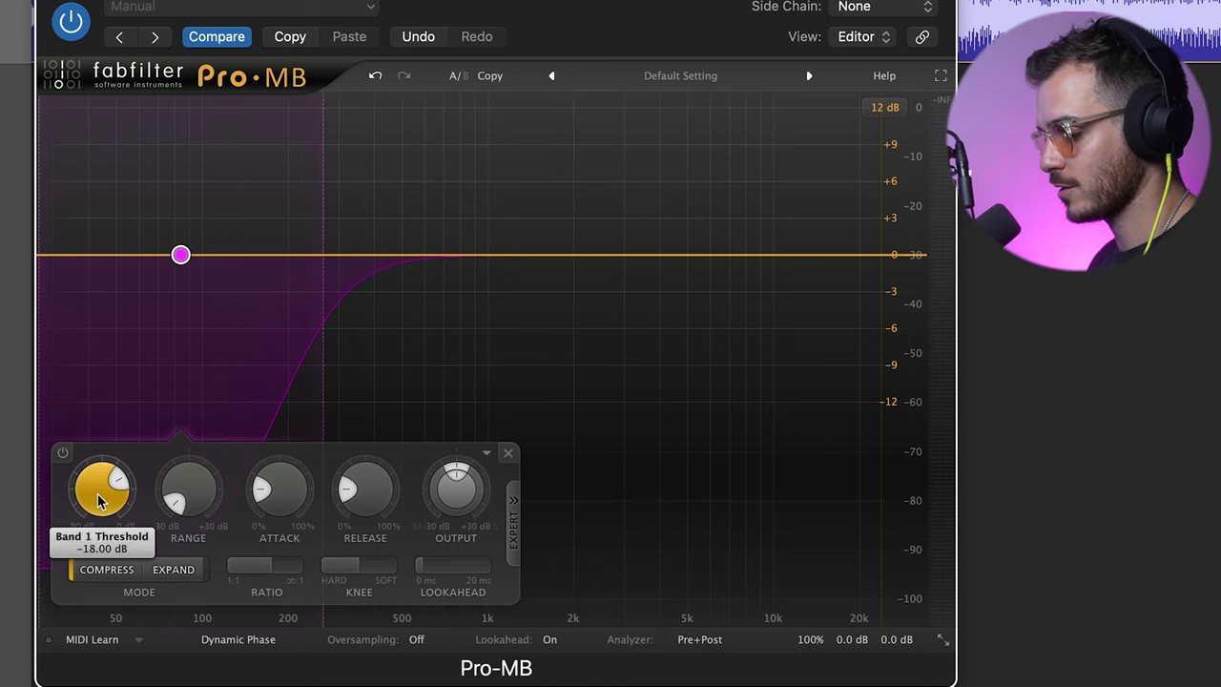
left_click_drag(98, 503, 100, 511)
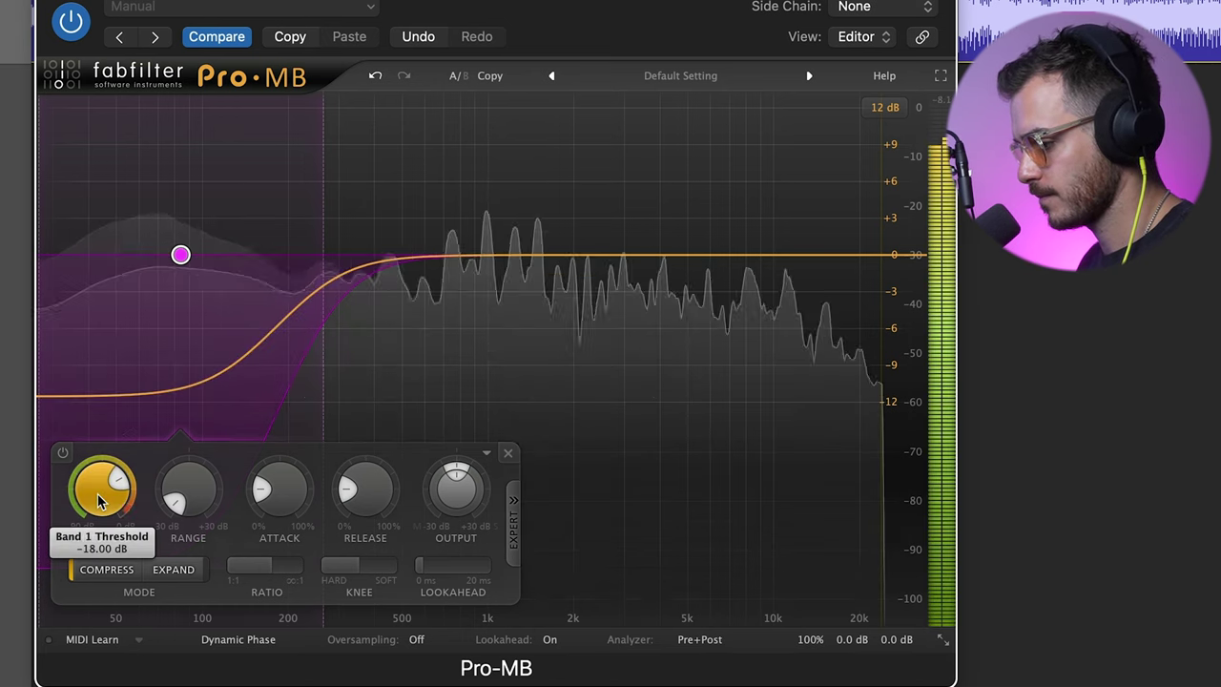
mouse_move(199, 462)
left_mouse_down()
mouse_move(197, 437)
mouse_move(199, 464)
left_mouse_up()
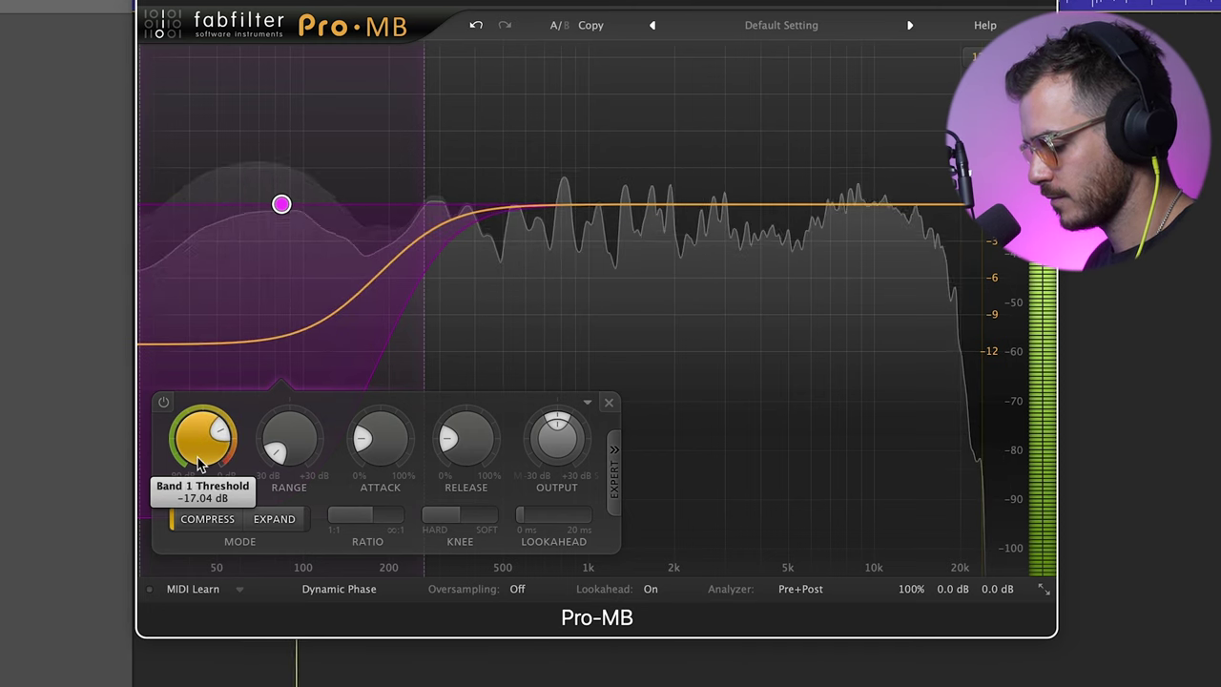
mouse_move(561, 447)
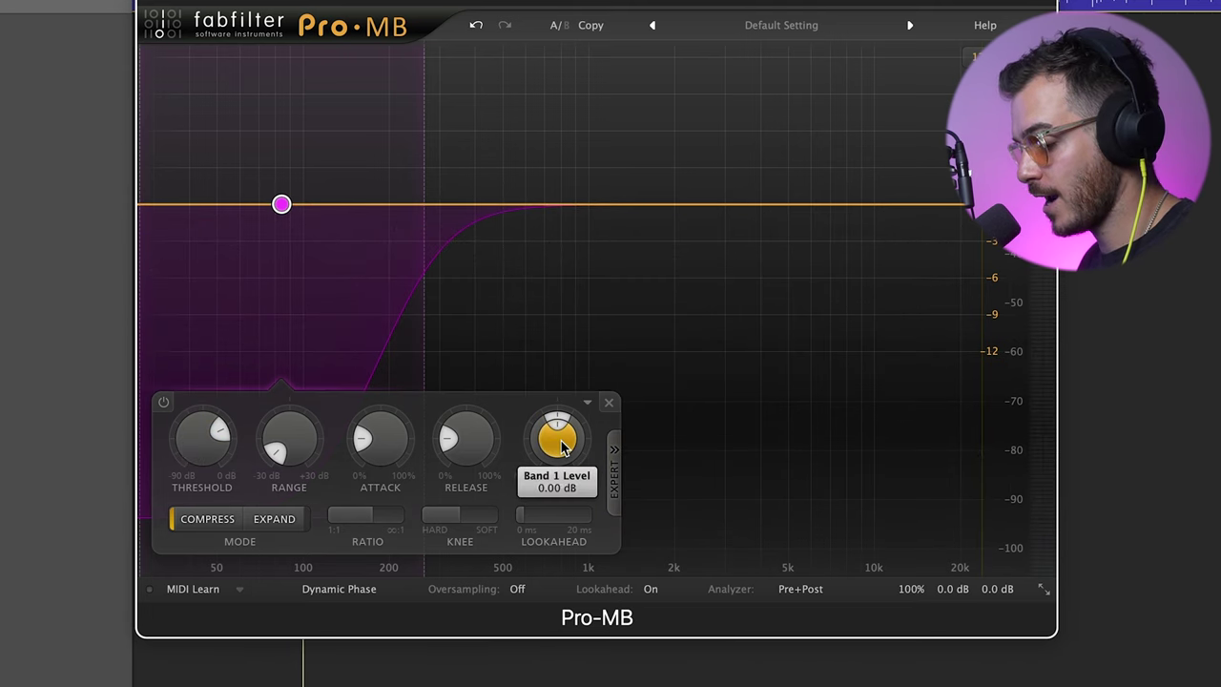
Step: Boost the low band's output to about +11 dB and pull its upper crossover near 244 Hz
key("space")
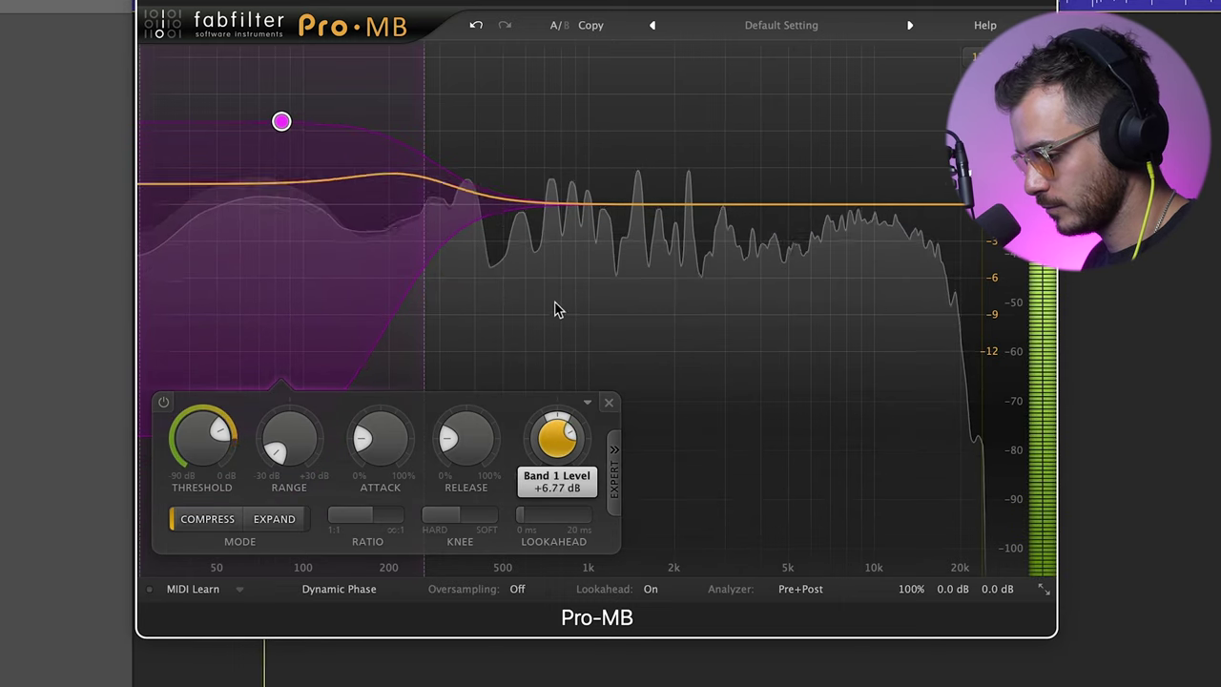
left_click_drag(558, 253, 559, 240)
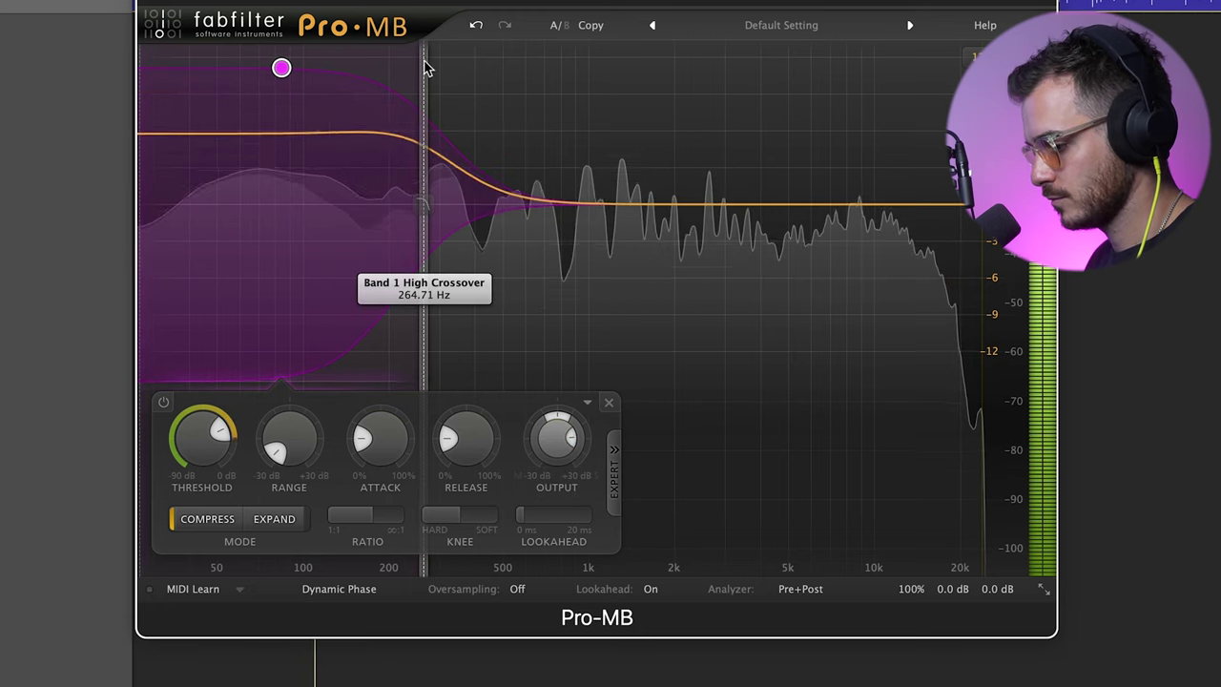
left_click_drag(424, 69, 408, 69)
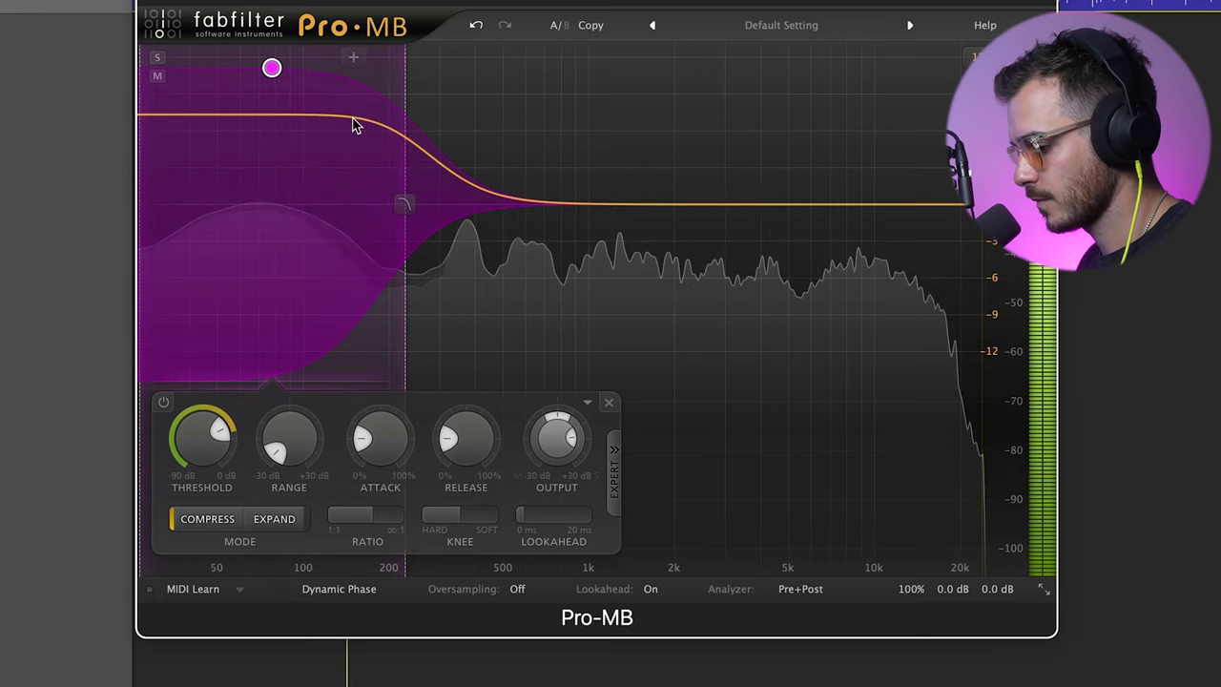
Step: Solo band 1, A/B its bypass, and trim its level to +10.39 dB
left_click(158, 59)
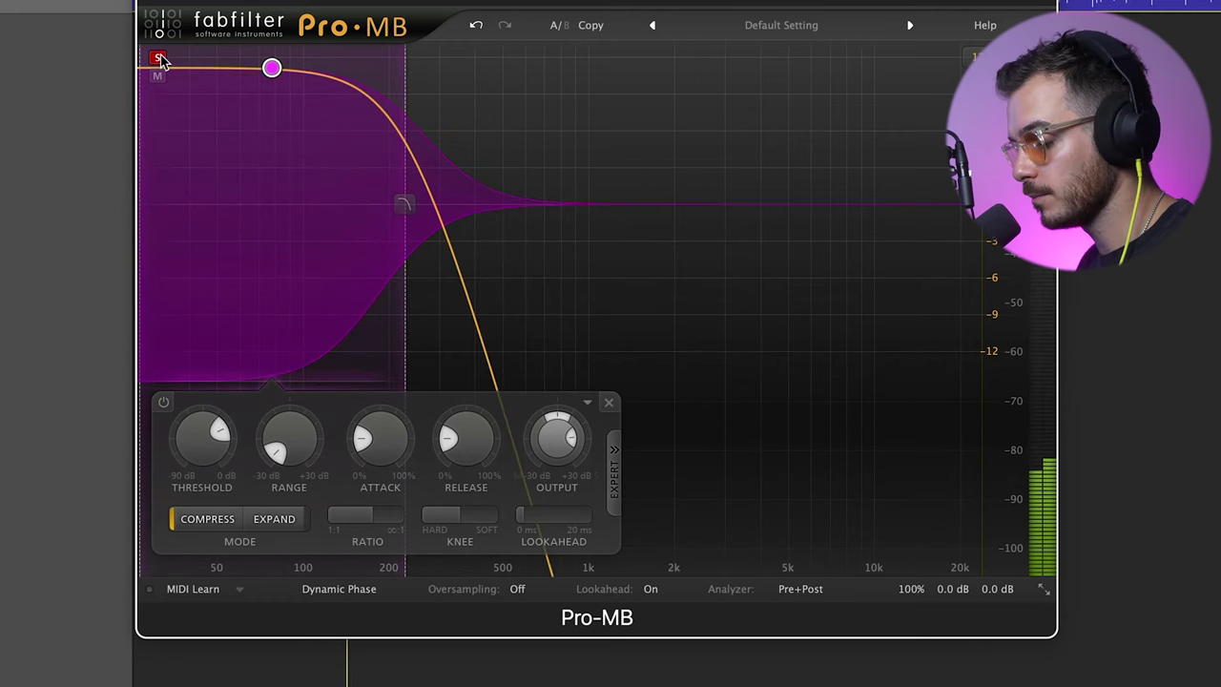
left_click(163, 404)
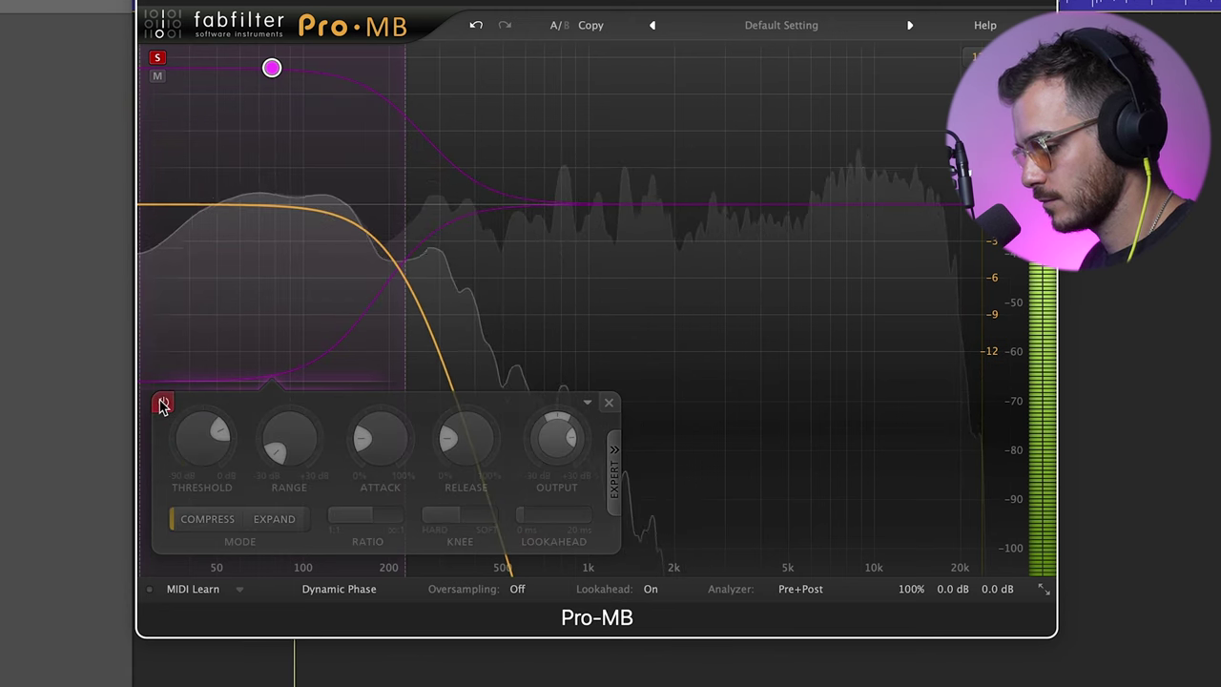
left_click(163, 404)
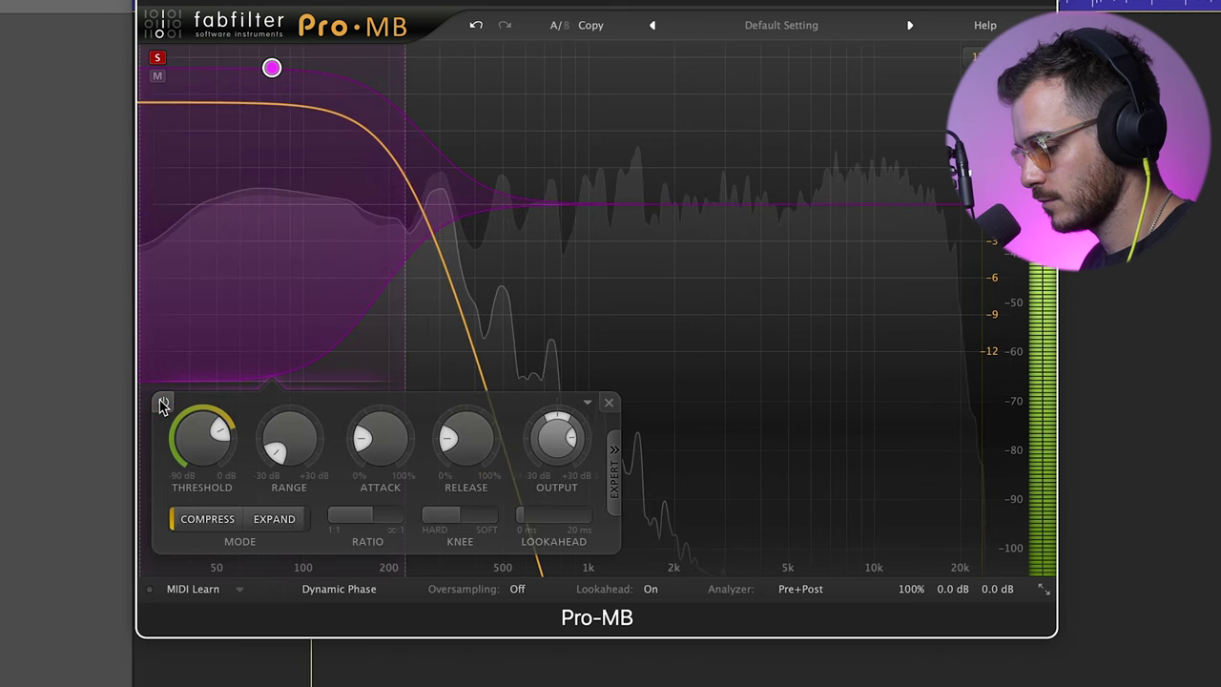
left_click_drag(553, 439, 551, 455)
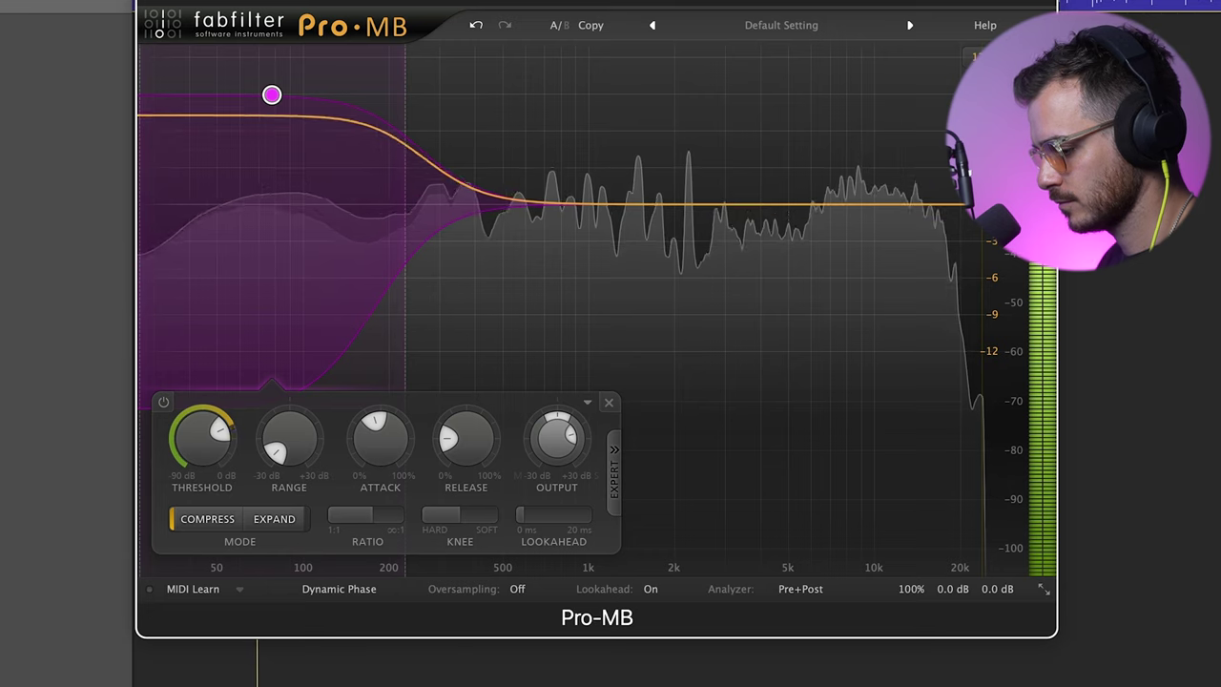
left_click(160, 401)
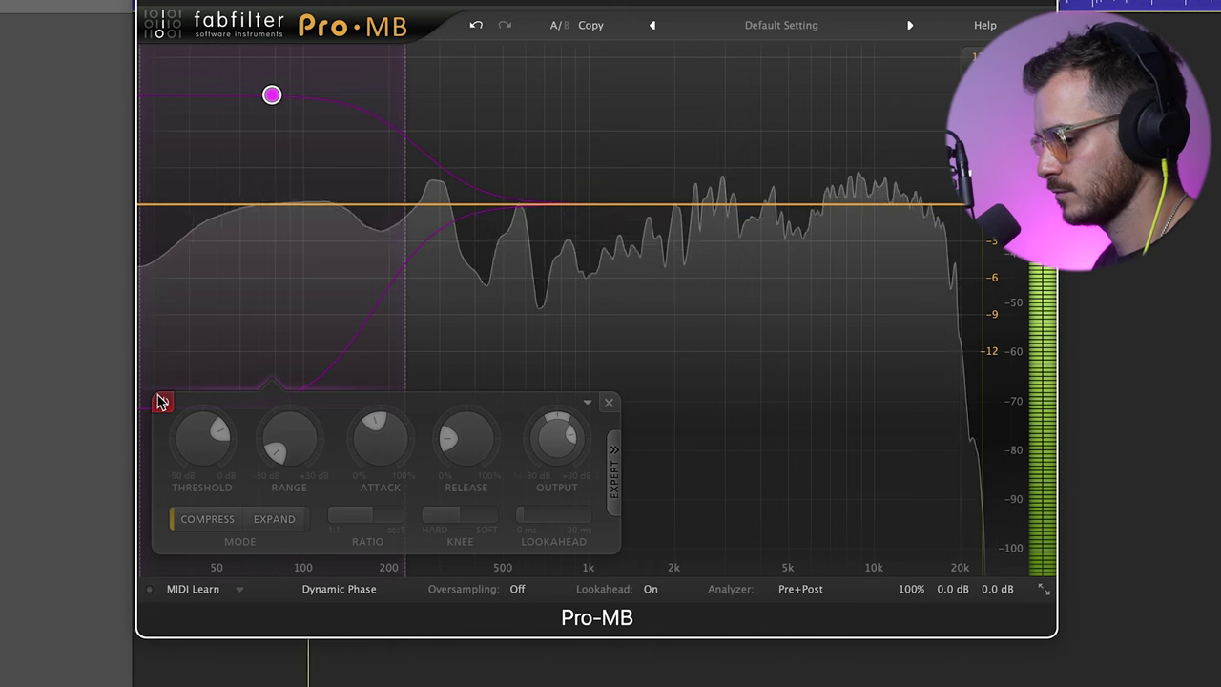
left_click(160, 401)
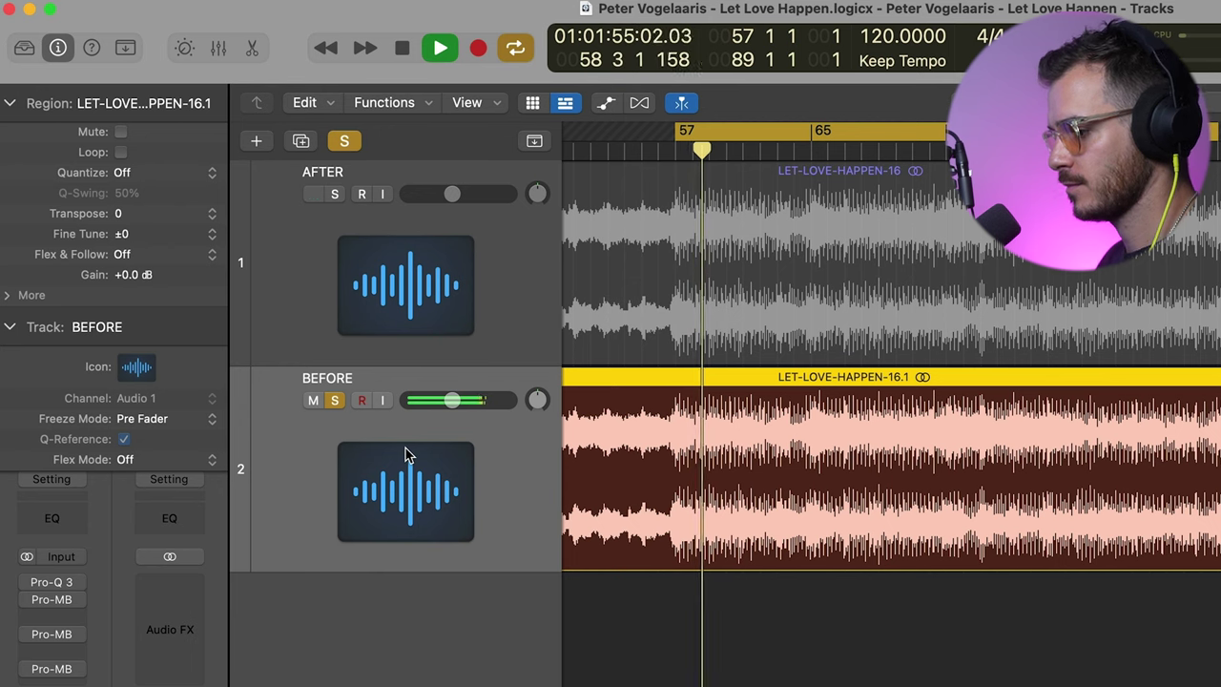
Step: Alternate playback between the processed AFTER and unprocessed BEFORE tracks, ending on AFTER
key("2")
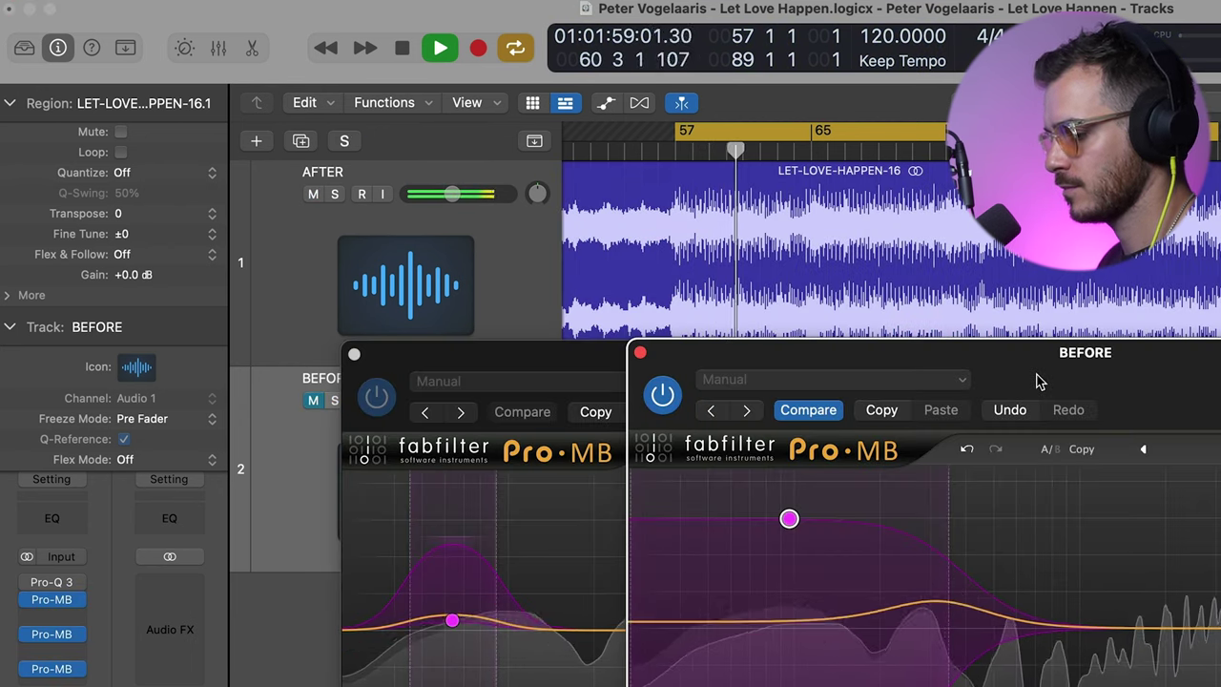
key("1")
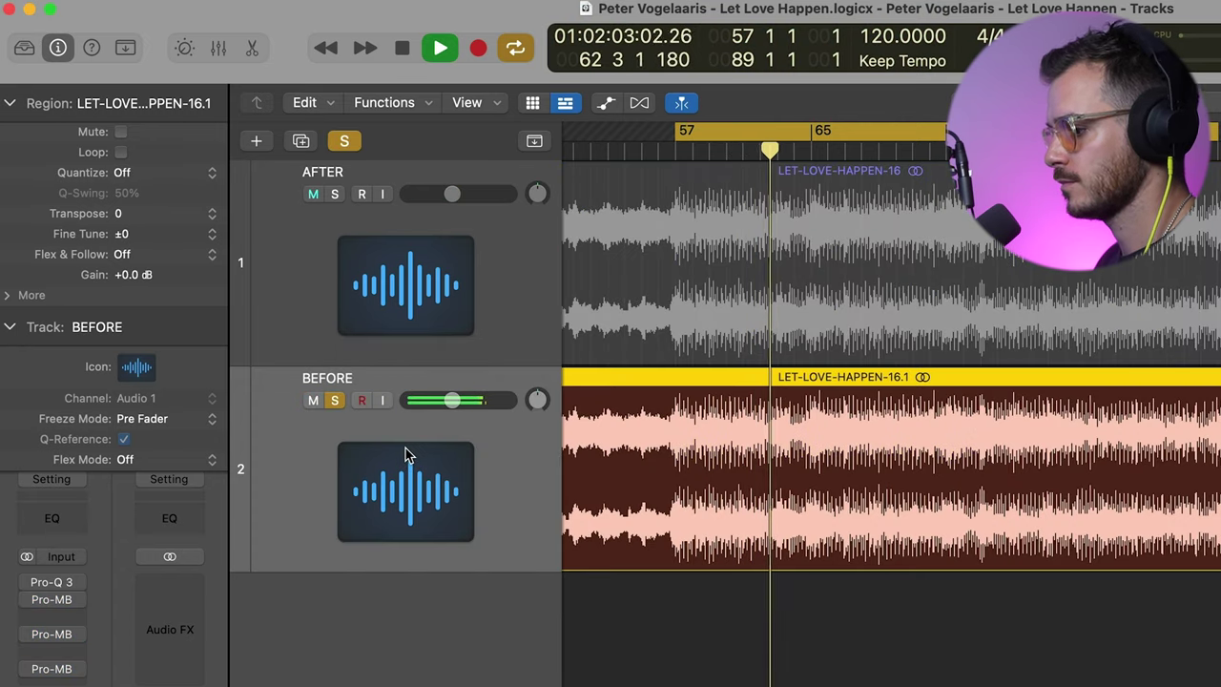
key("2")
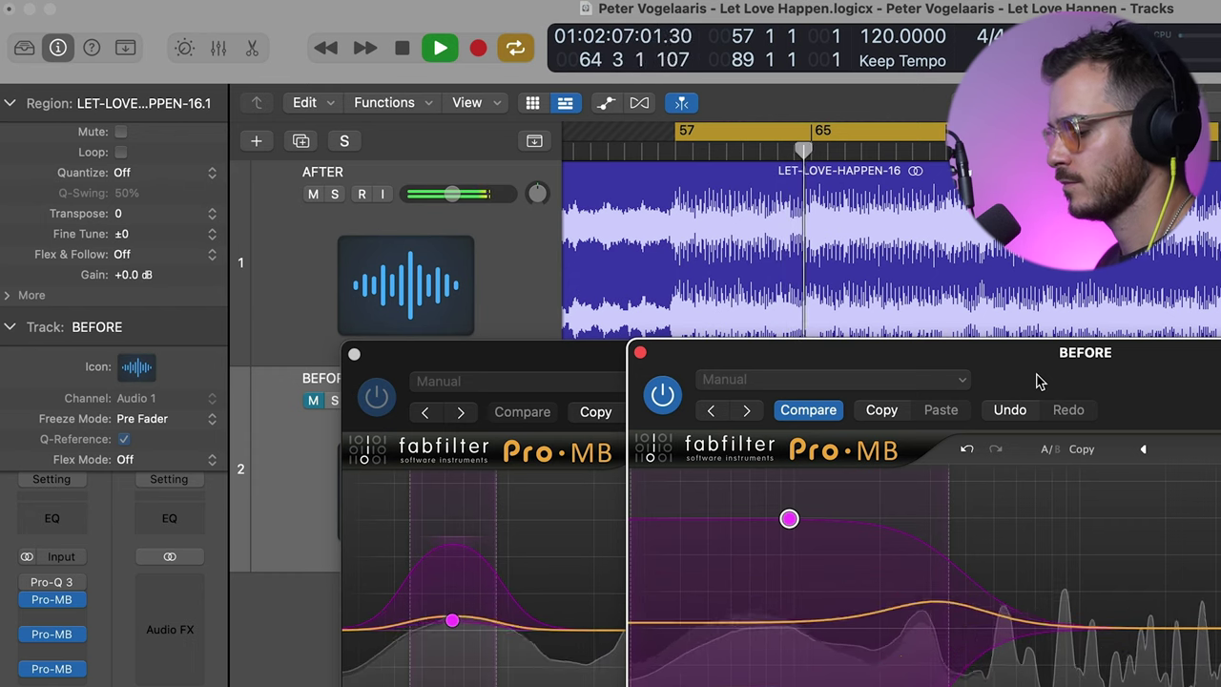
key("1")
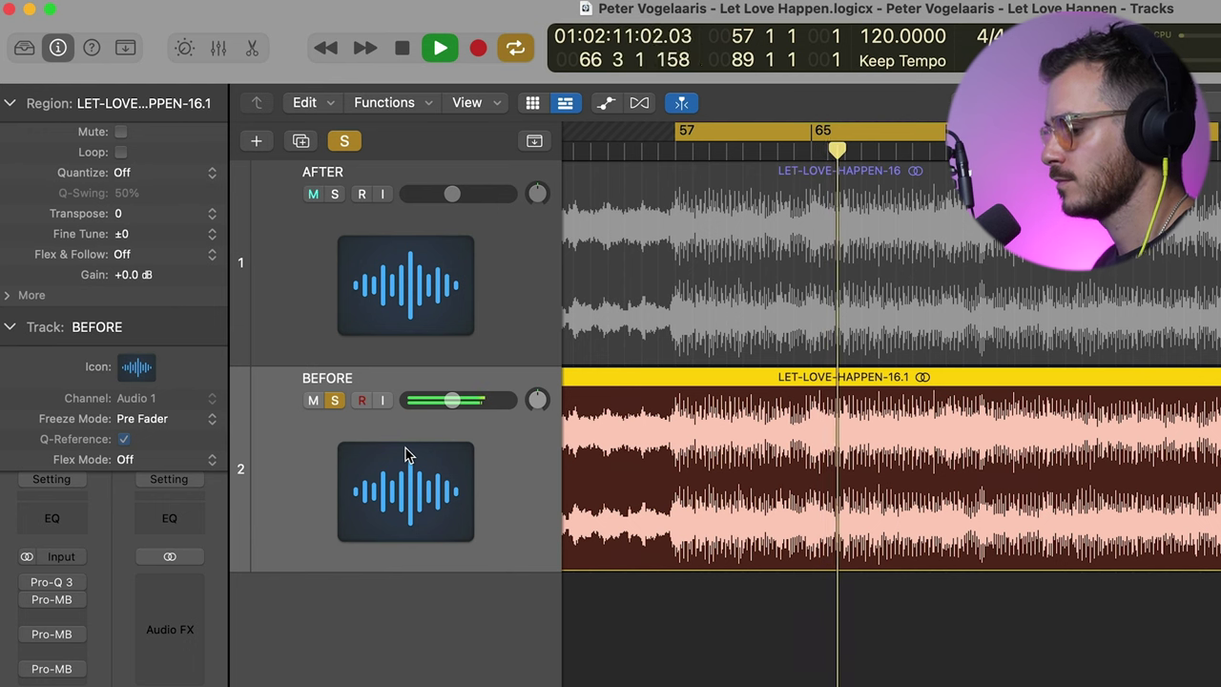
key("2")
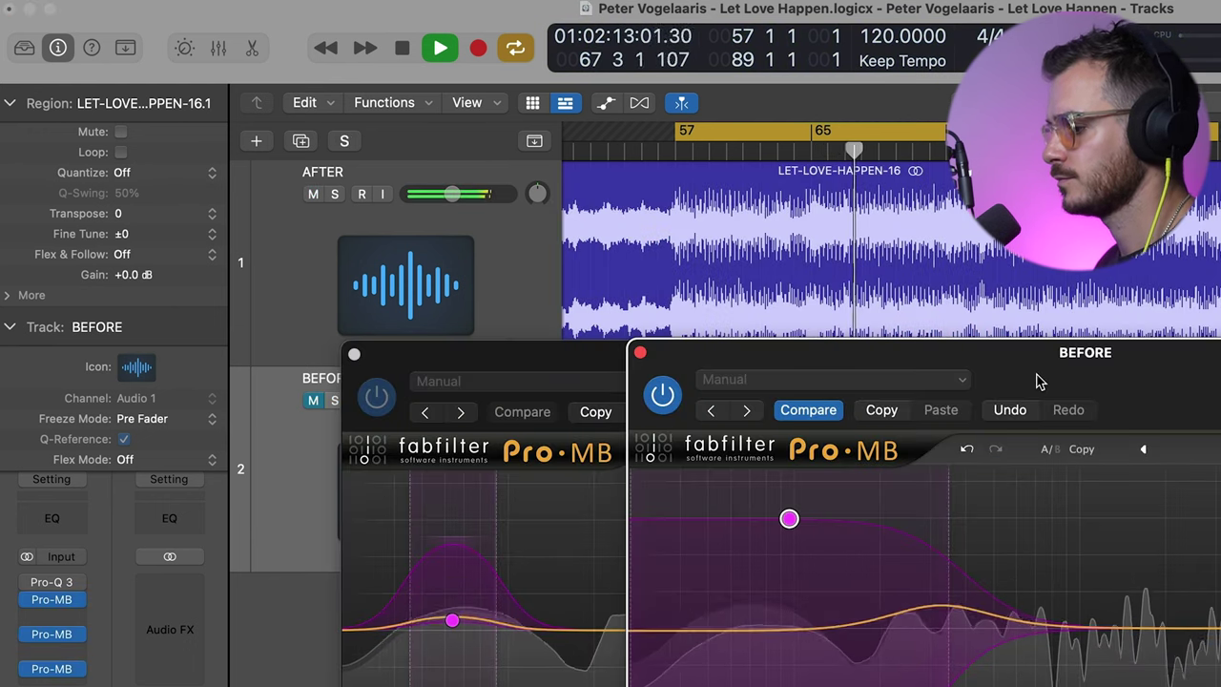